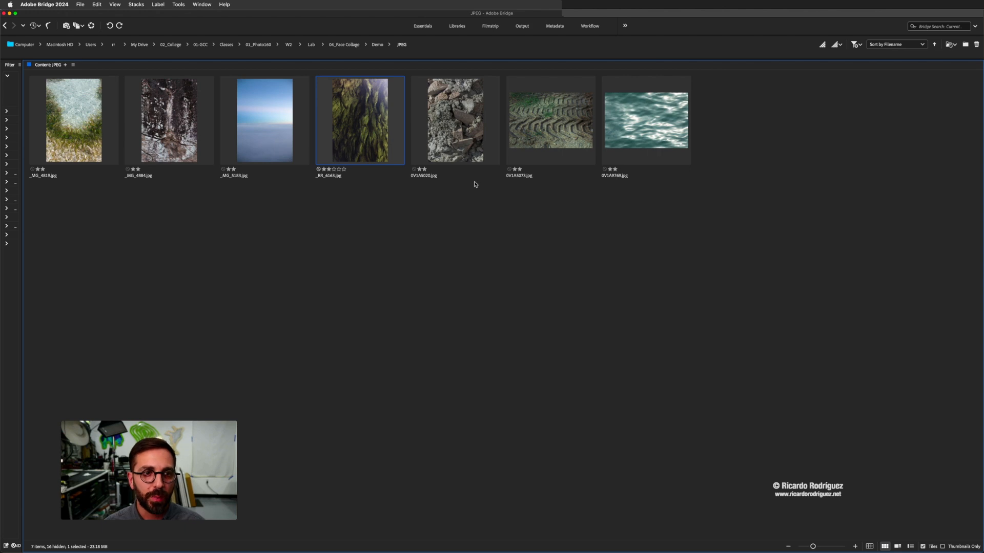
Step: Open the sky photo _MG_5183.jpg and the dark rock photo _MG_4884.jpg in Photoshop from the Bridge folder
left_click(270, 117)
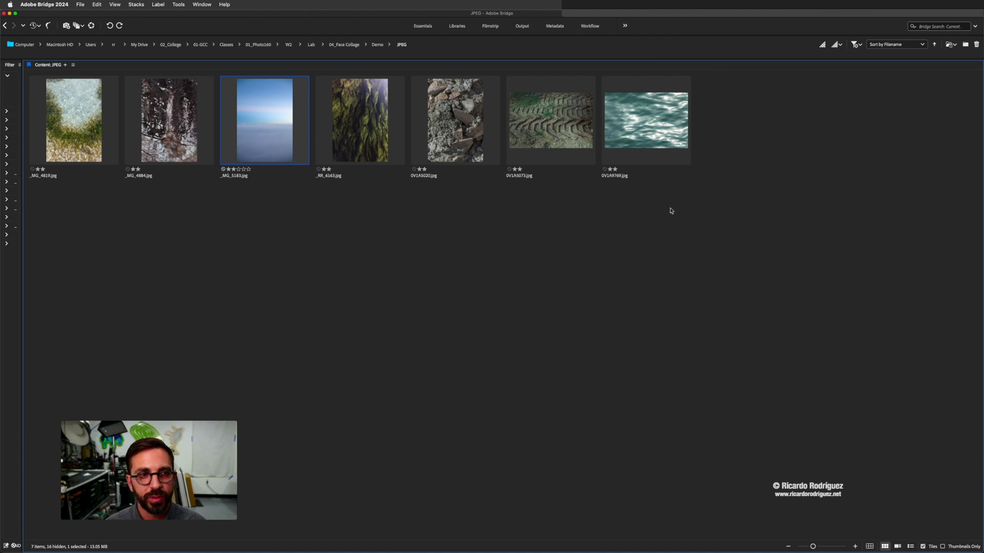
double_click(270, 112)
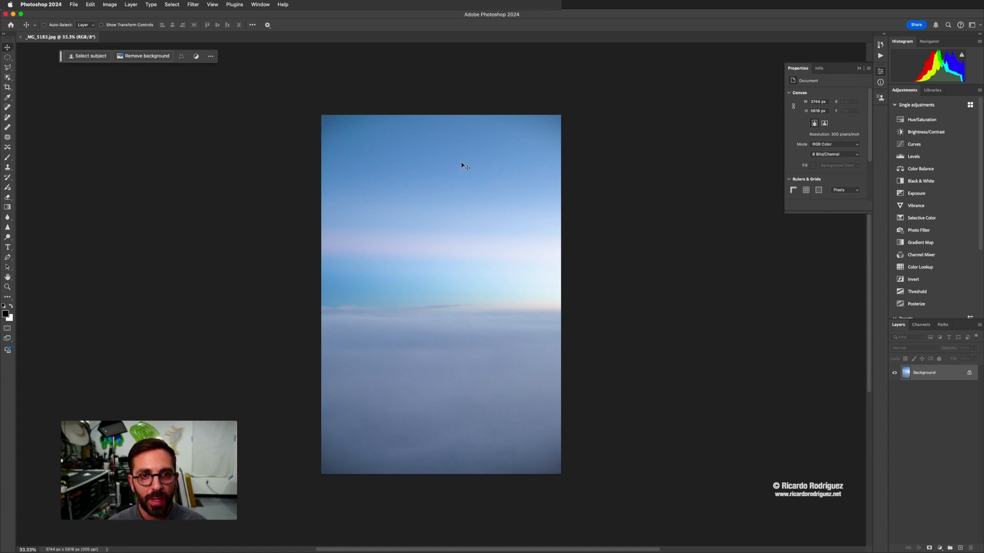
key("super+Tab")
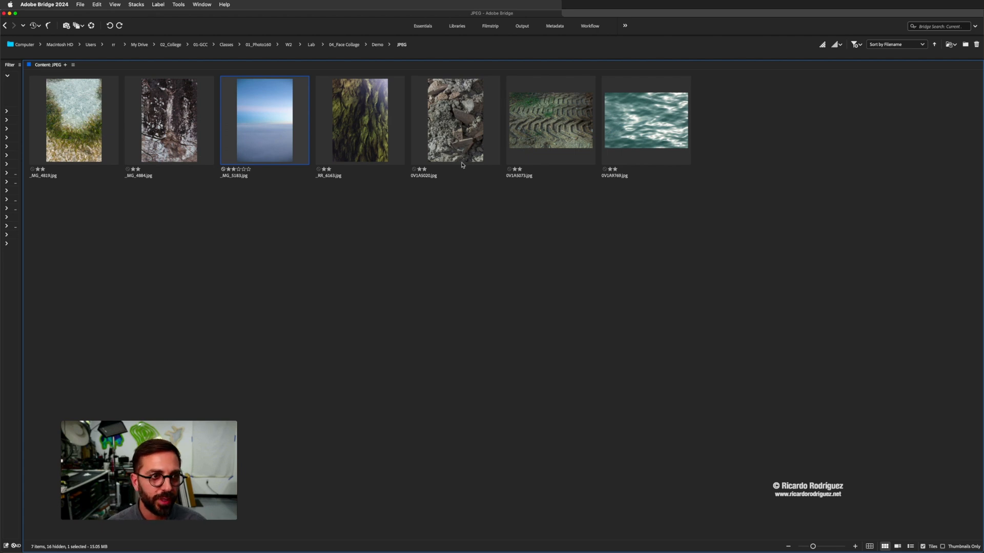
left_click(177, 128)
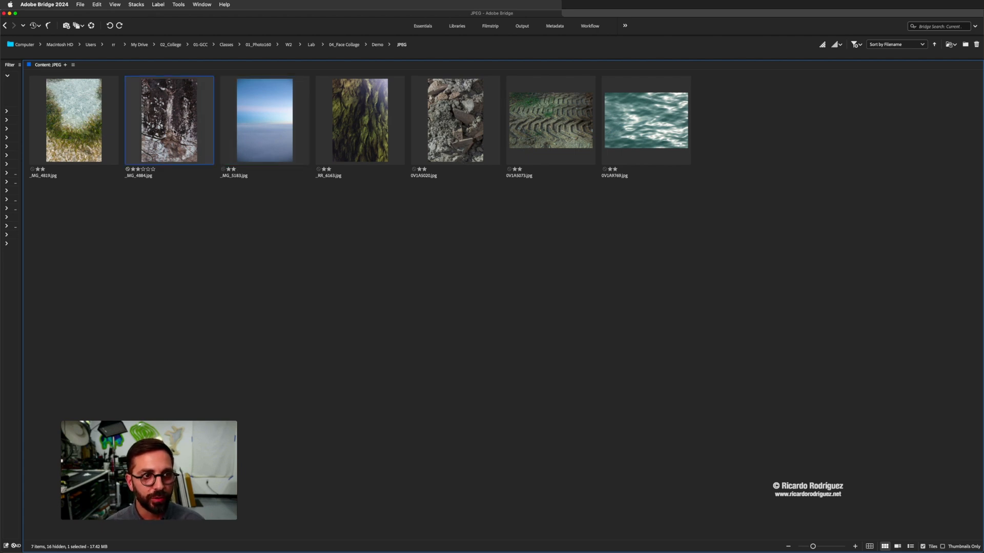
double_click(174, 126)
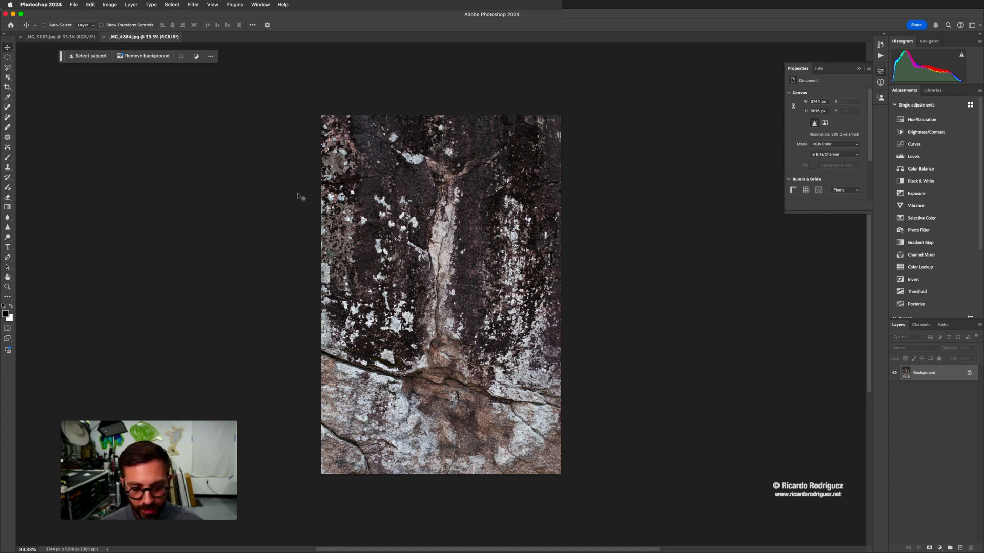
Step: Activate the Elliptical Marquee tool for the rock photo
key("shift+super+a")
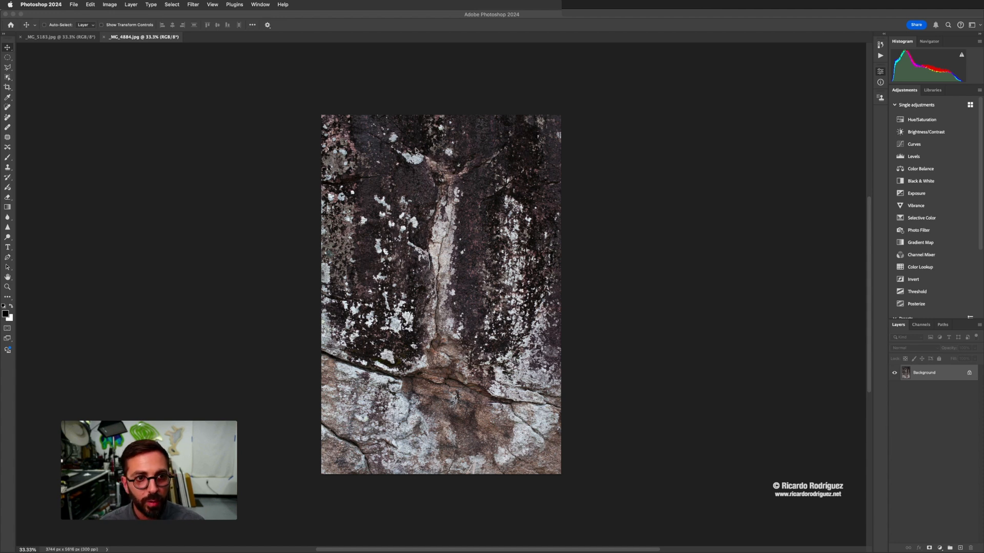
mouse_move(369, 136)
left_mouse_down()
mouse_move(231, 110)
mouse_move(123, 116)
mouse_move(37, 82)
mouse_move(13, 54)
mouse_move(8, 62)
left_mouse_up()
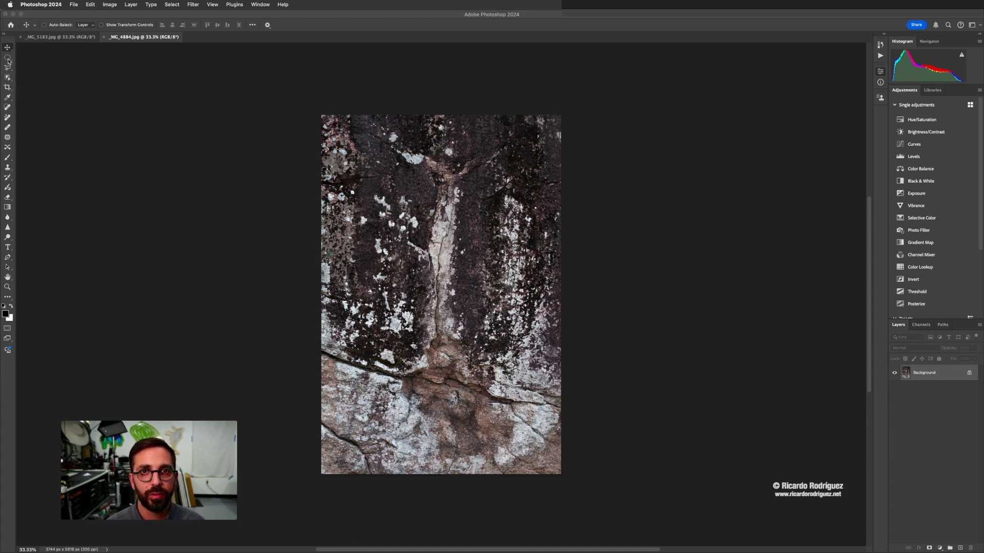
left_click(8, 61)
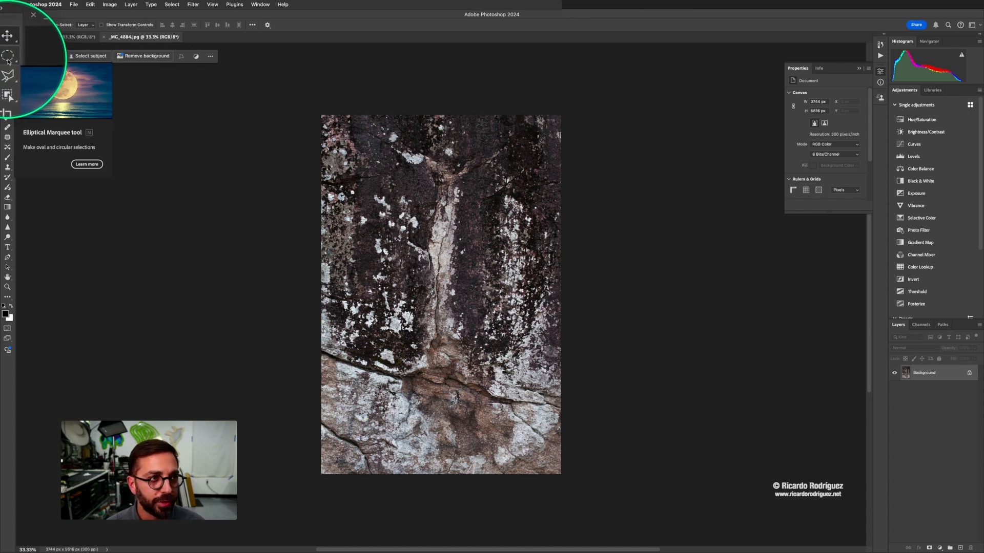
left_click(8, 60)
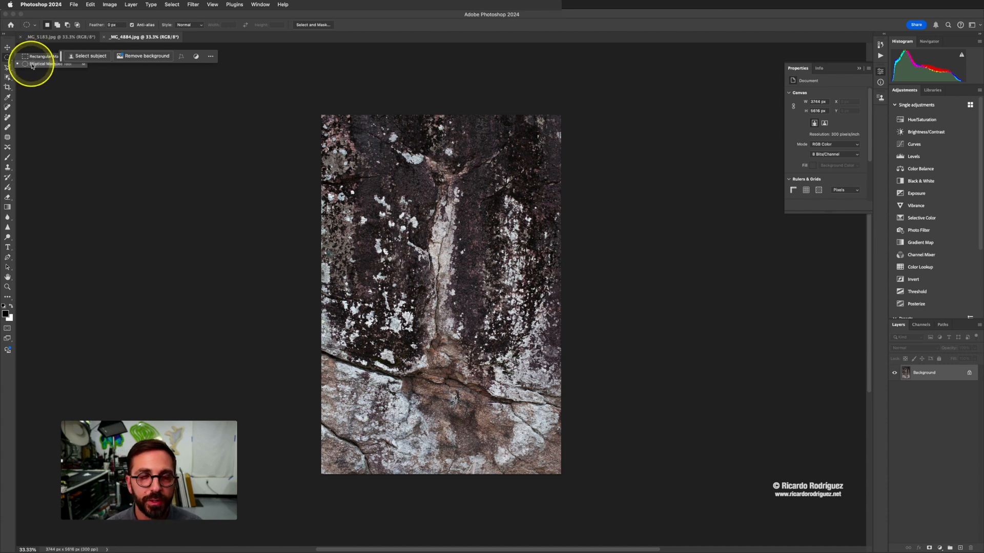
left_click(32, 66)
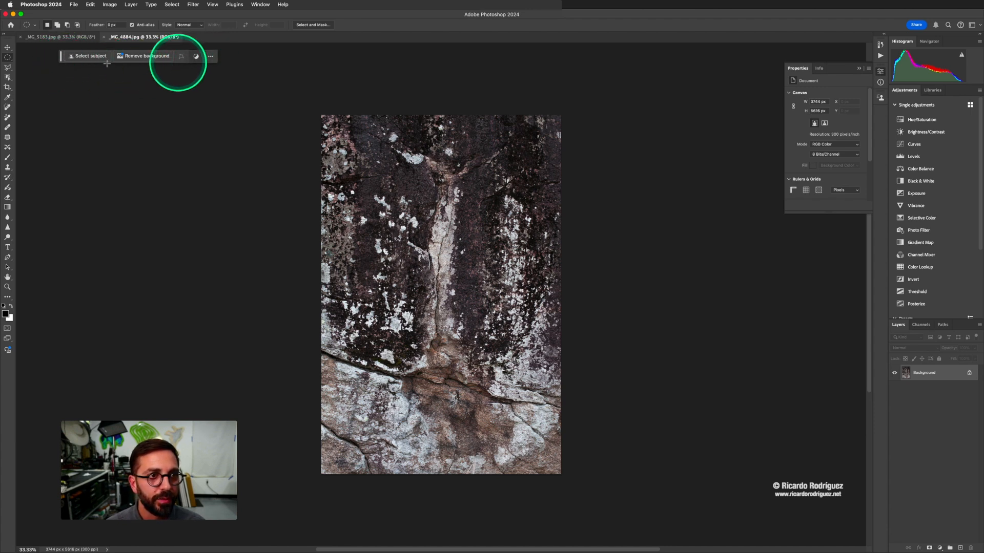
Step: Move the contextual task bar to the empty area beside the rock photo's lower edge and view its pinning options
left_click_drag(61, 57, 665, 480)
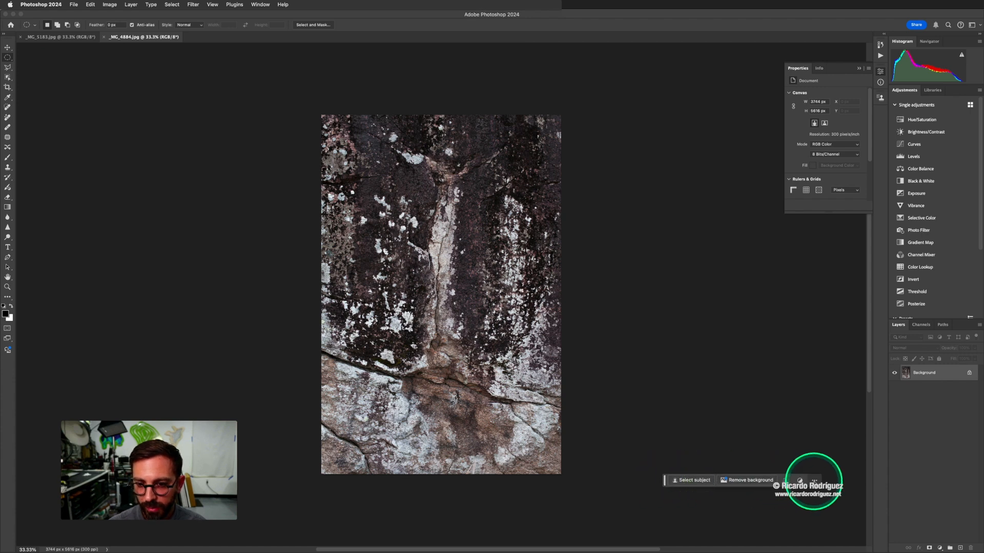
left_click(815, 482)
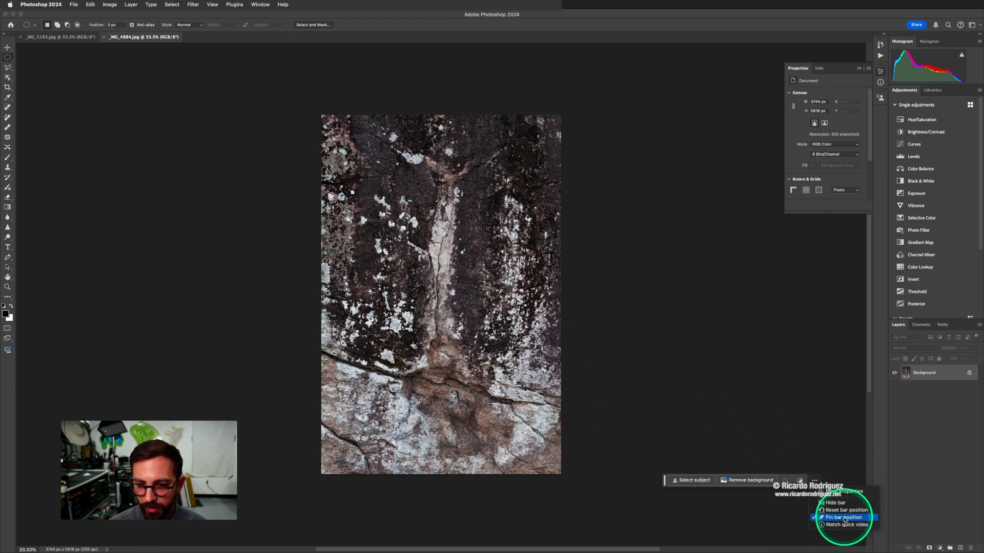
left_click(787, 503)
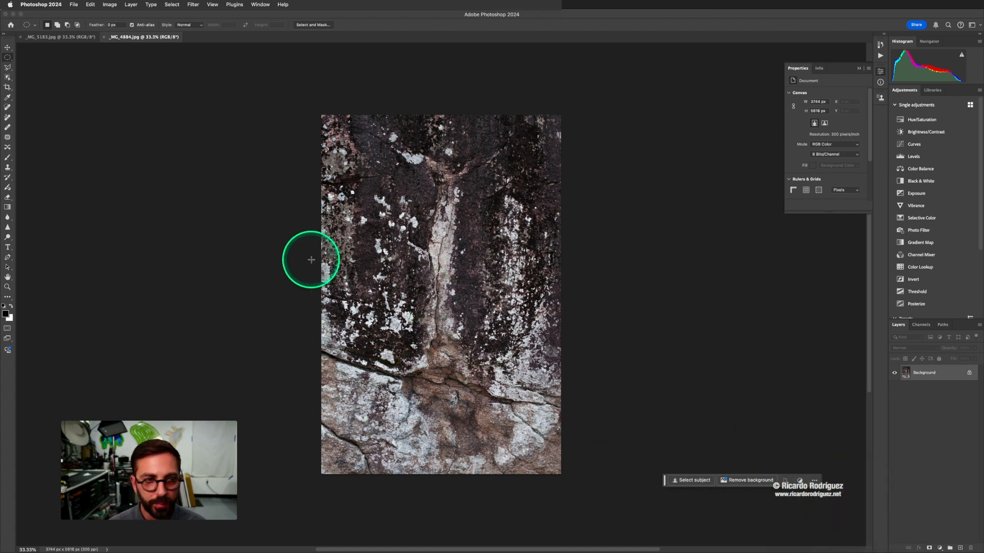
Step: Draw a tall elliptical selection about 3030 × 5100 px over the centre of the rock photo
left_click(12, 61)
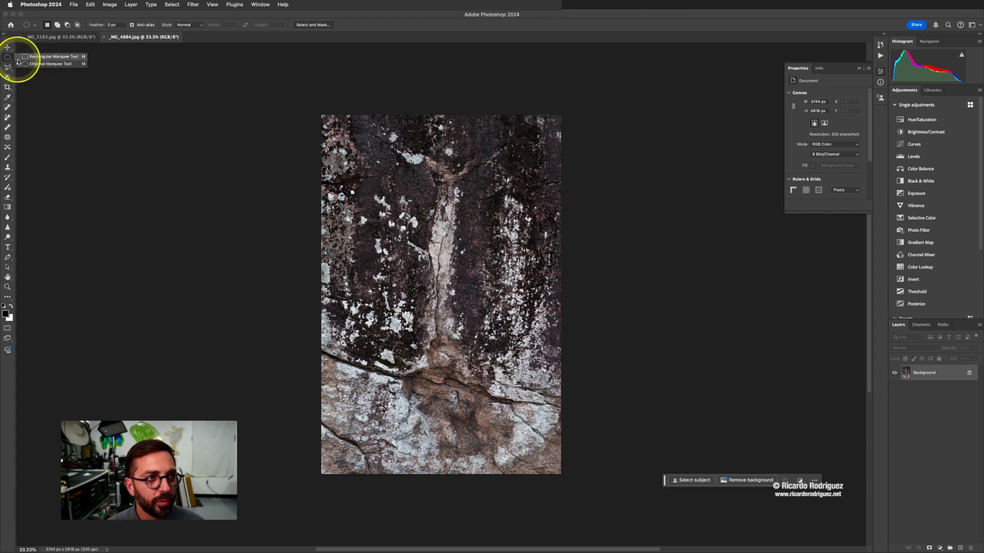
left_click_drag(17, 62, 49, 66)
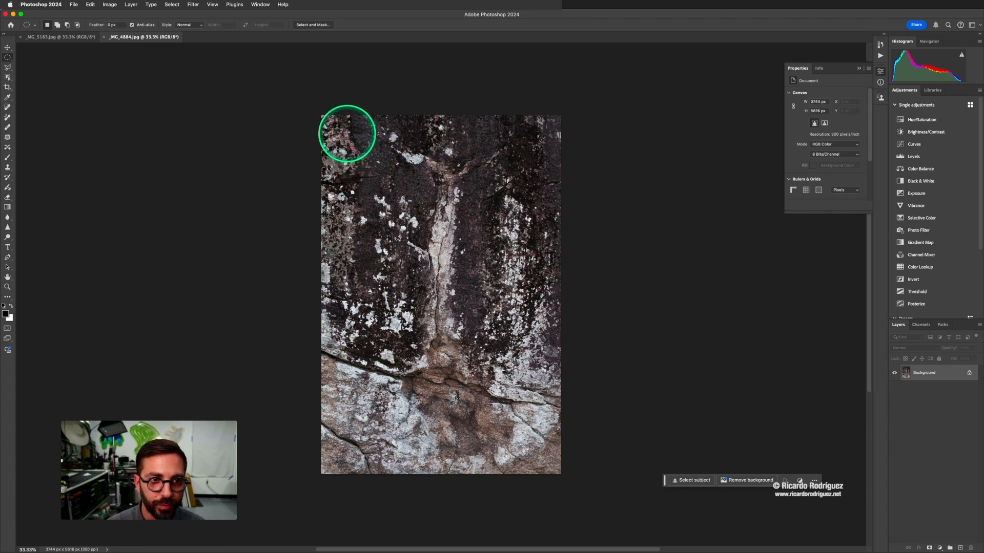
left_click_drag(351, 134, 543, 449)
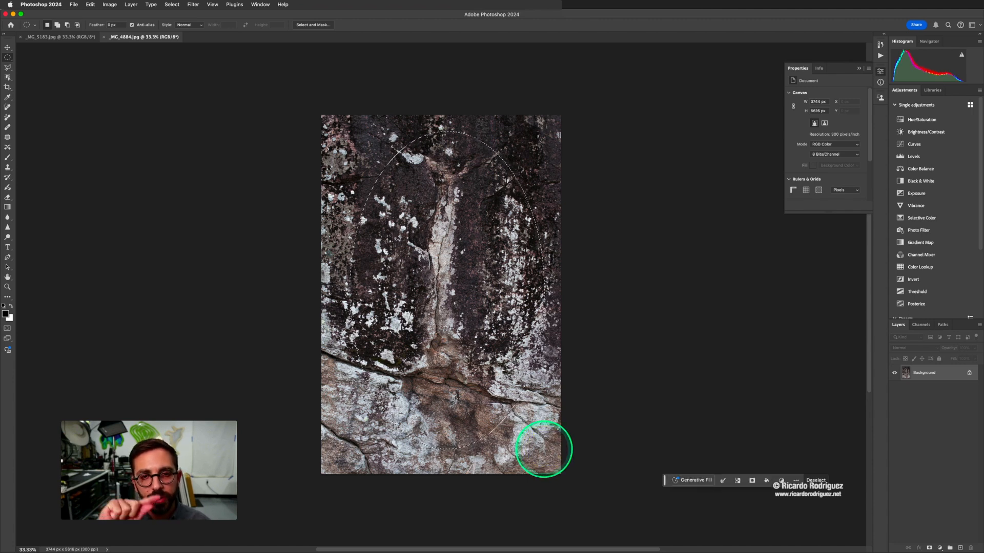
left_click(546, 452)
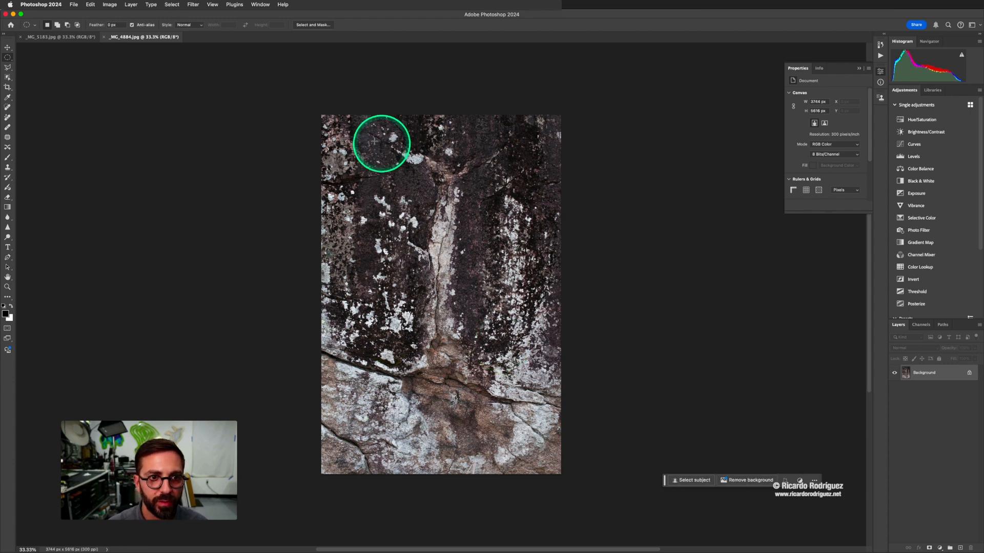
left_click_drag(358, 153, 429, 295)
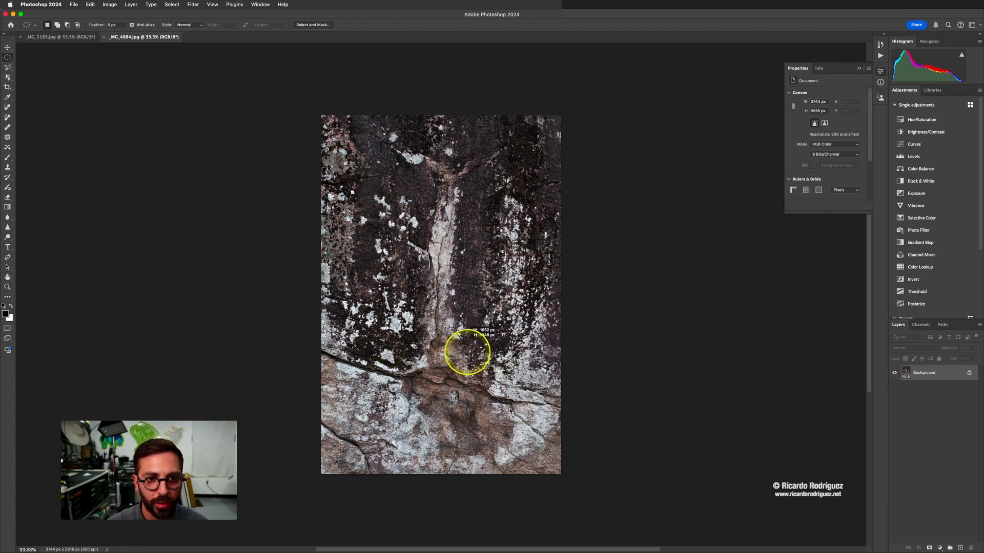
left_click_drag(467, 352, 539, 458)
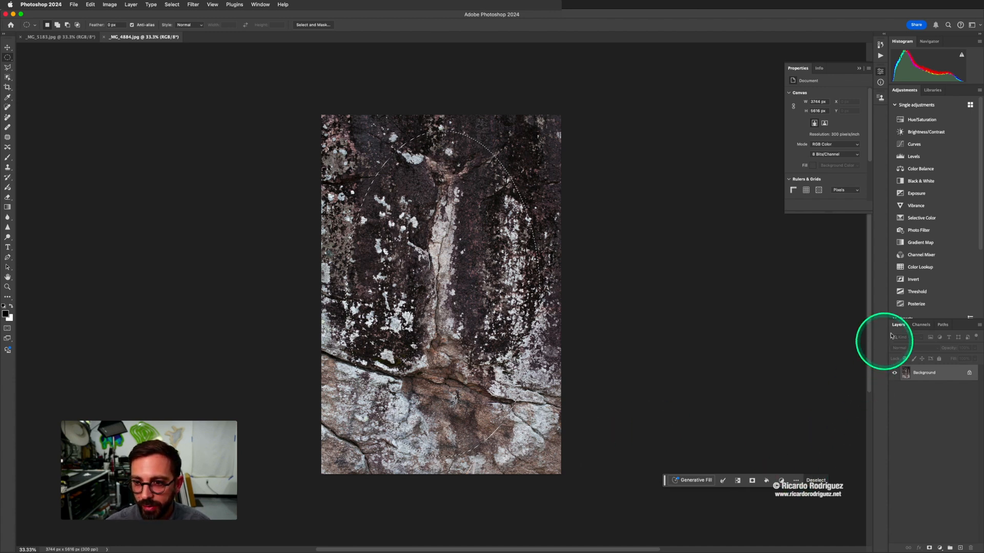
Step: Undock the Layers panel and float it next to the rock photo
left_click_drag(897, 325, 574, 154)
left_click_drag(625, 242, 613, 362)
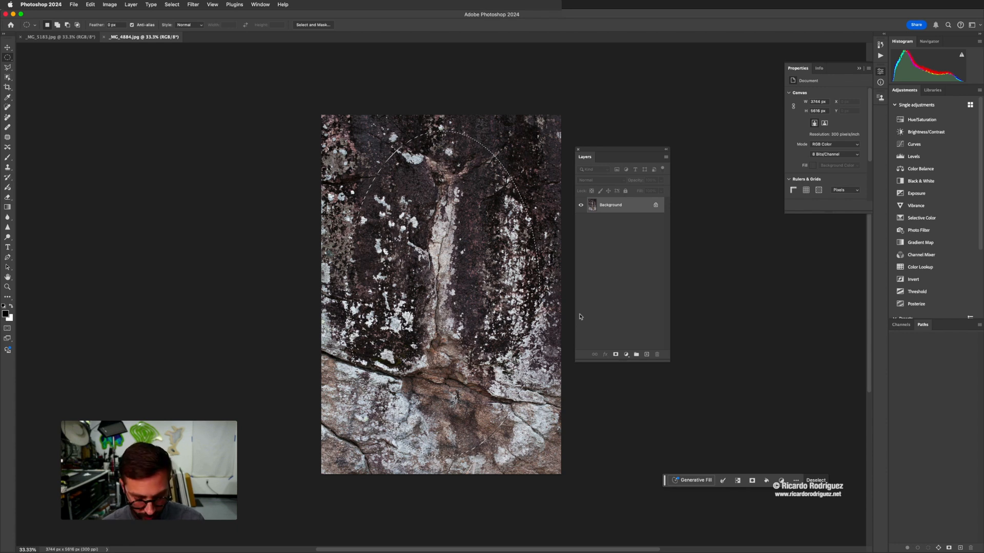
Step: Copy the elliptical rock selection to a new layer, and check the cut-out by hiding and reshowing the Background layer
key("super+j")
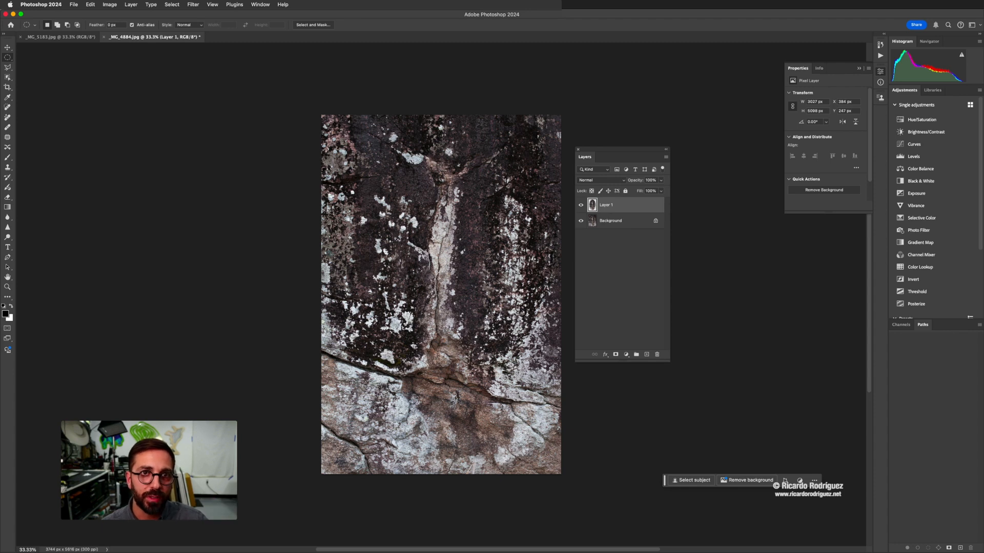
left_click(505, 269)
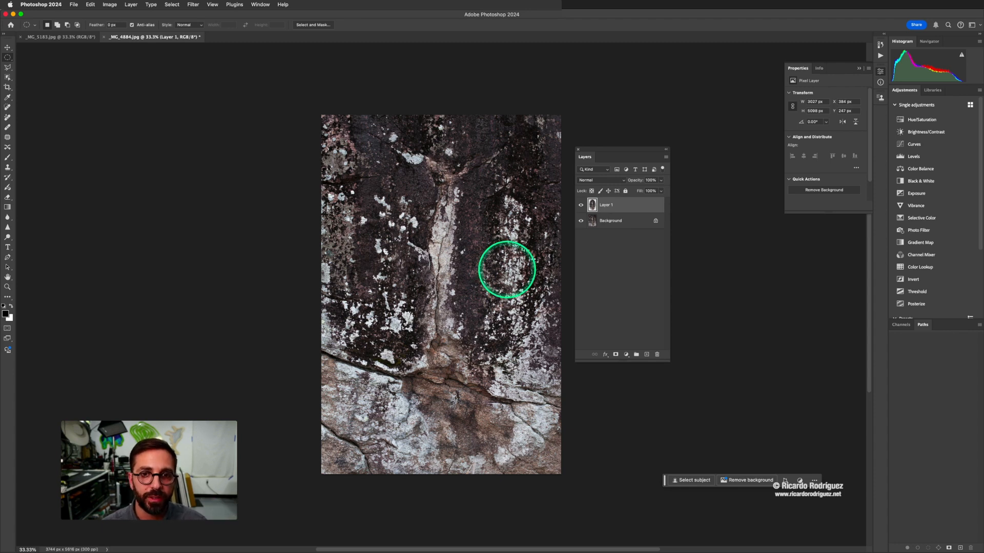
left_click(581, 221)
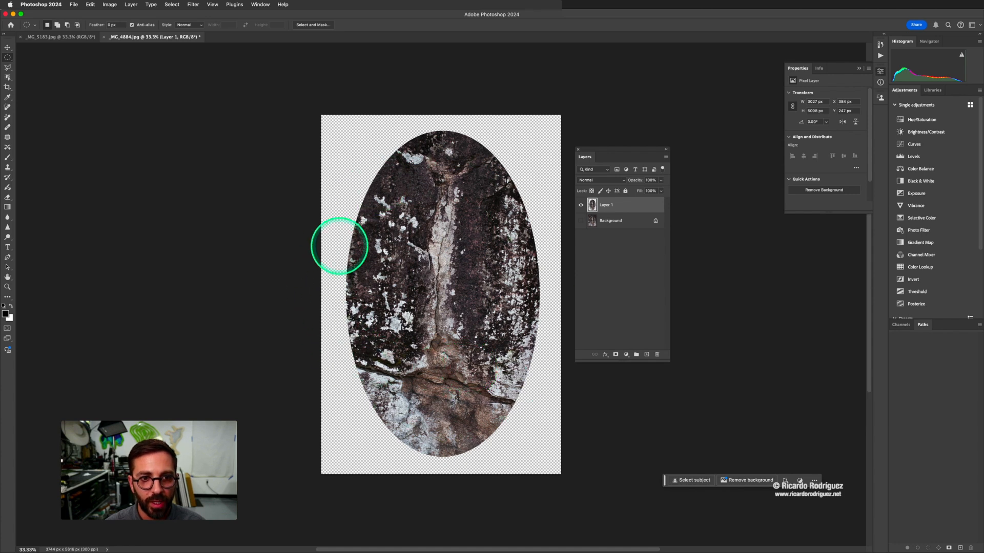
left_click(581, 221)
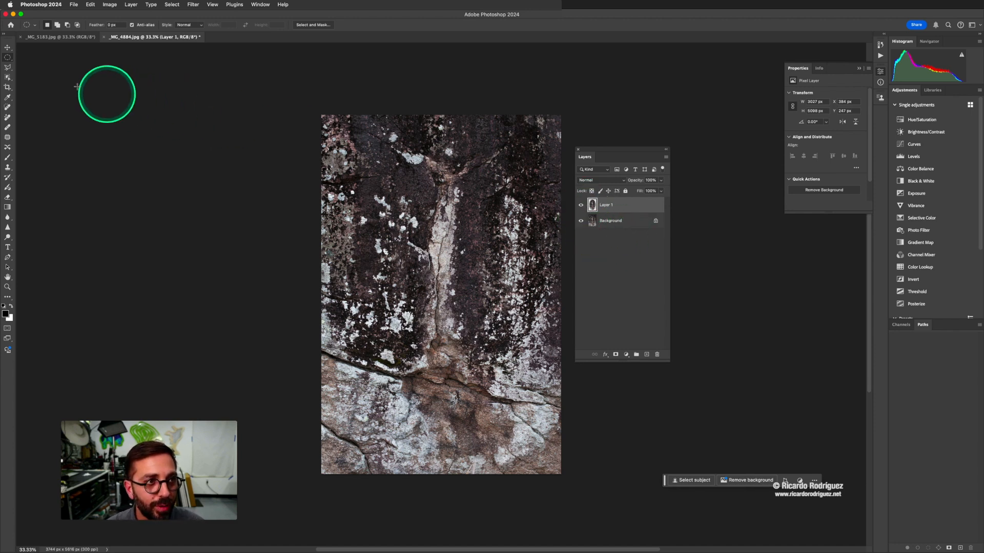
Step: Try moving the elliptical rock layer into the _MG_5183.jpg document with the Move tool, and undo it
left_click(8, 49)
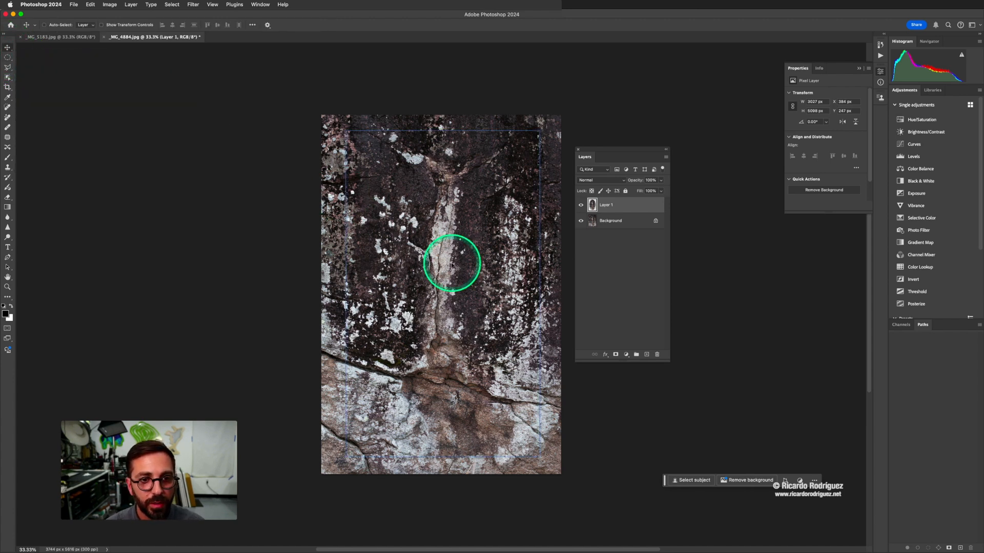
left_click_drag(455, 263, 425, 249)
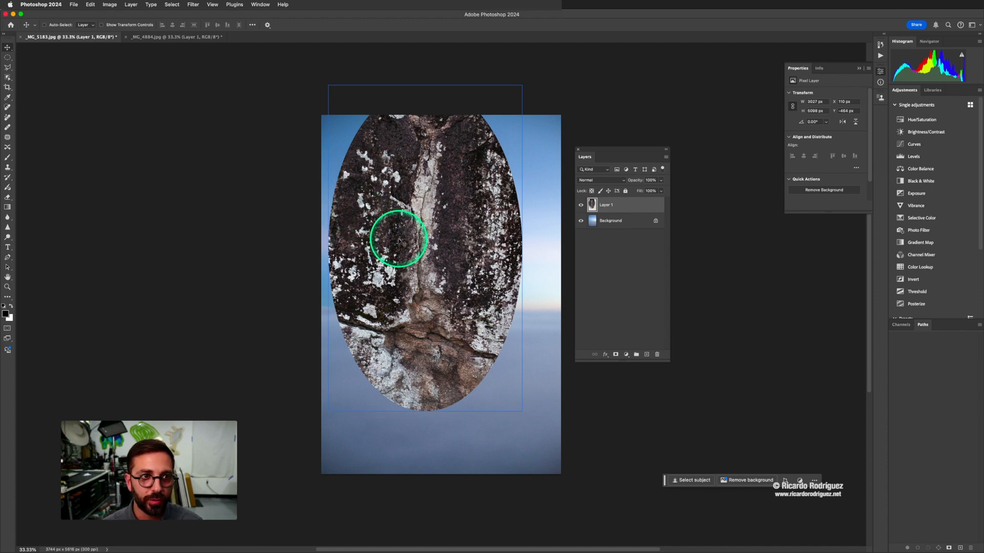
key("super+z")
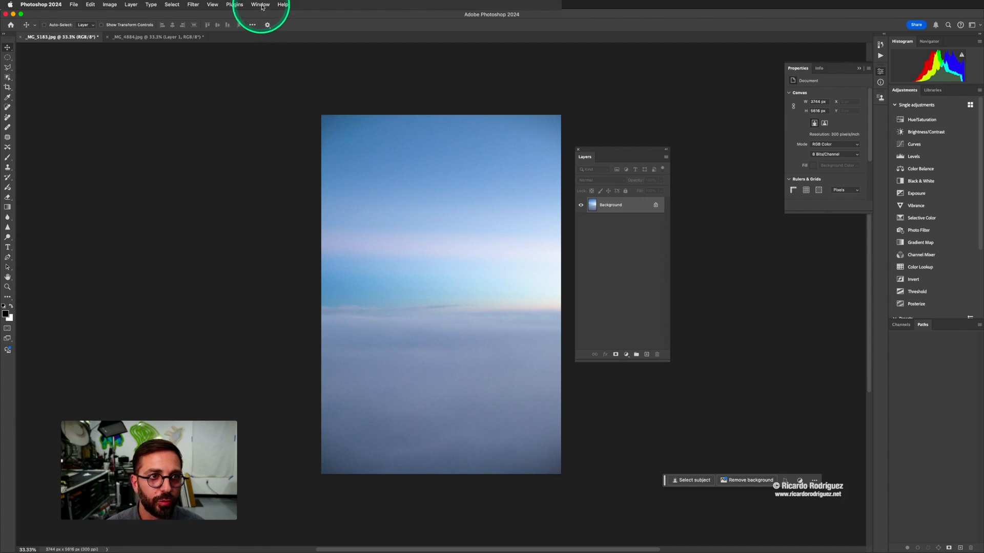
Step: Arrange the two open documents 2-up Vertical and place the floating Layers panel between the photos
left_click(261, 4)
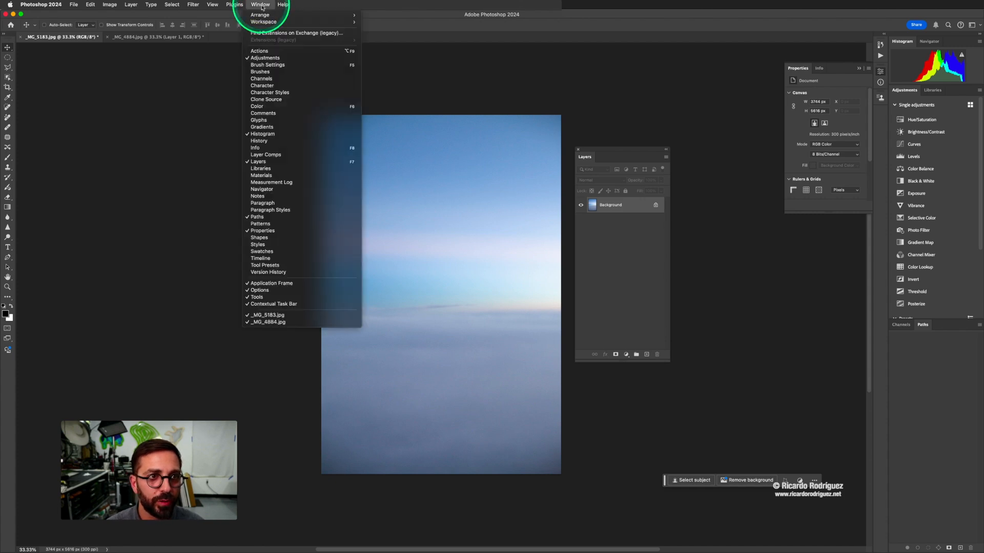
mouse_move(262, 17)
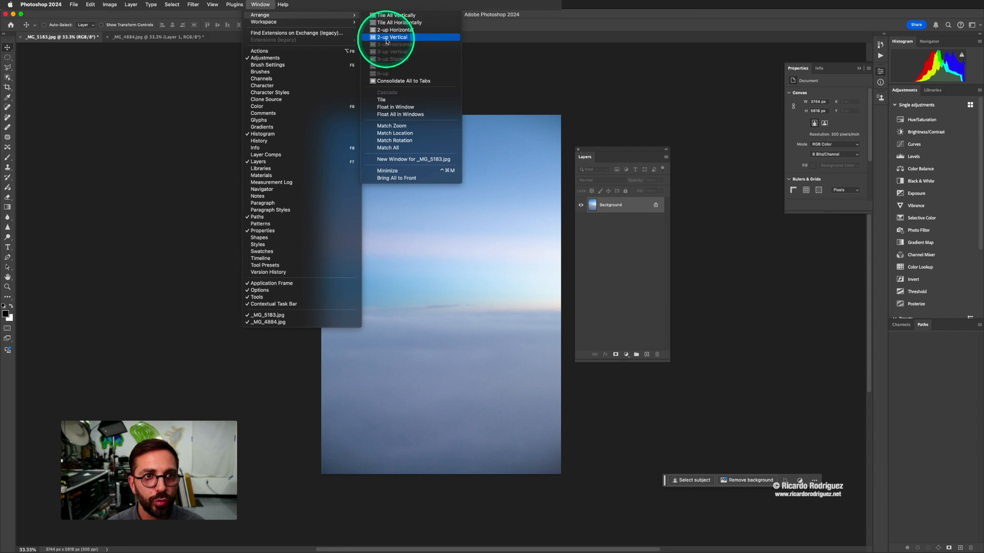
left_click(387, 39)
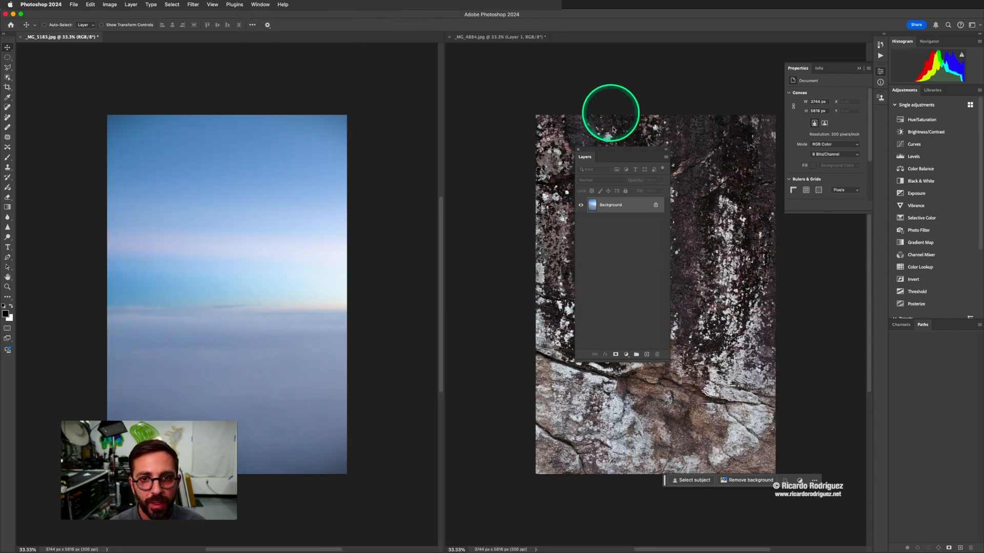
left_click_drag(616, 149, 450, 62)
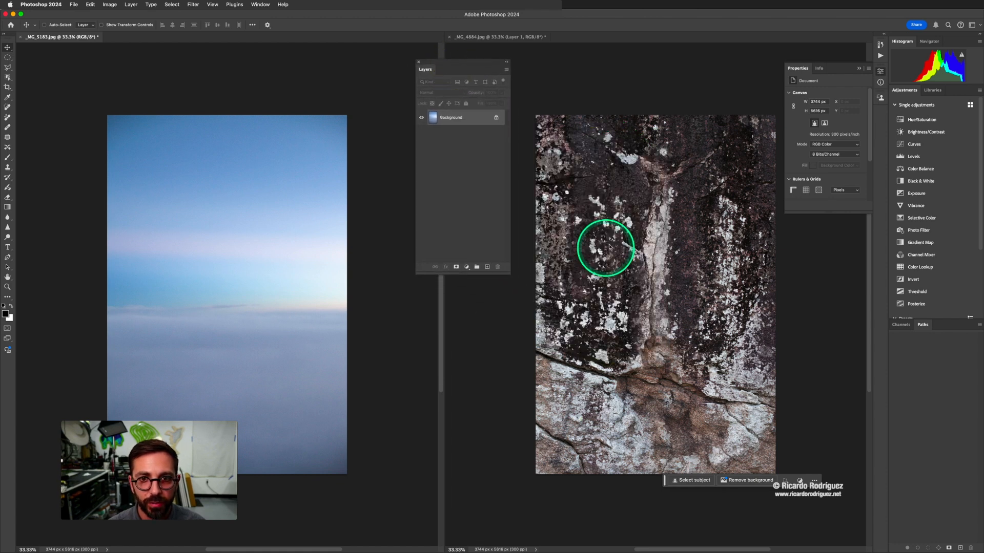
Step: Copy the elliptical rock layer from _MG_4884.jpg onto the sky photo _MG_5183.jpg
left_click(645, 250)
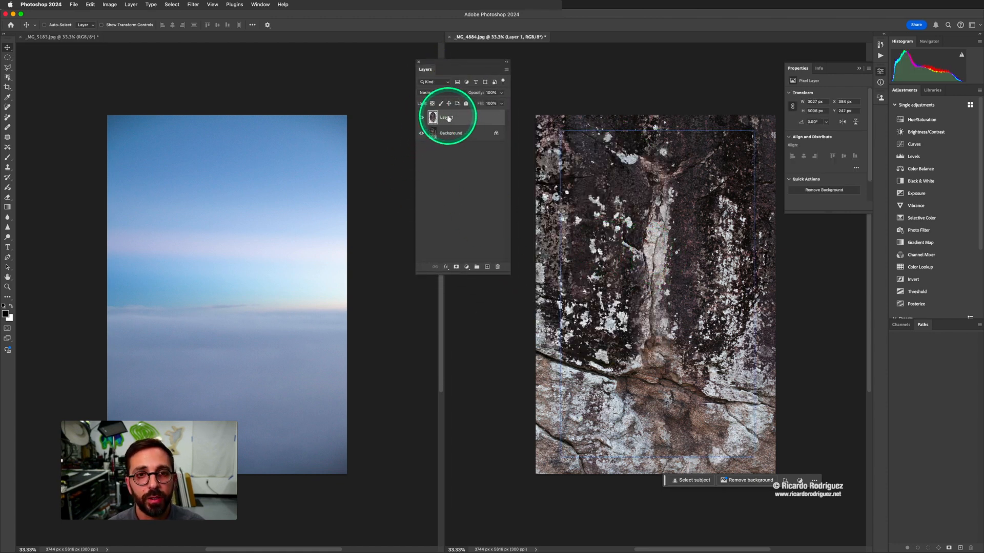
left_click_drag(661, 248, 291, 247)
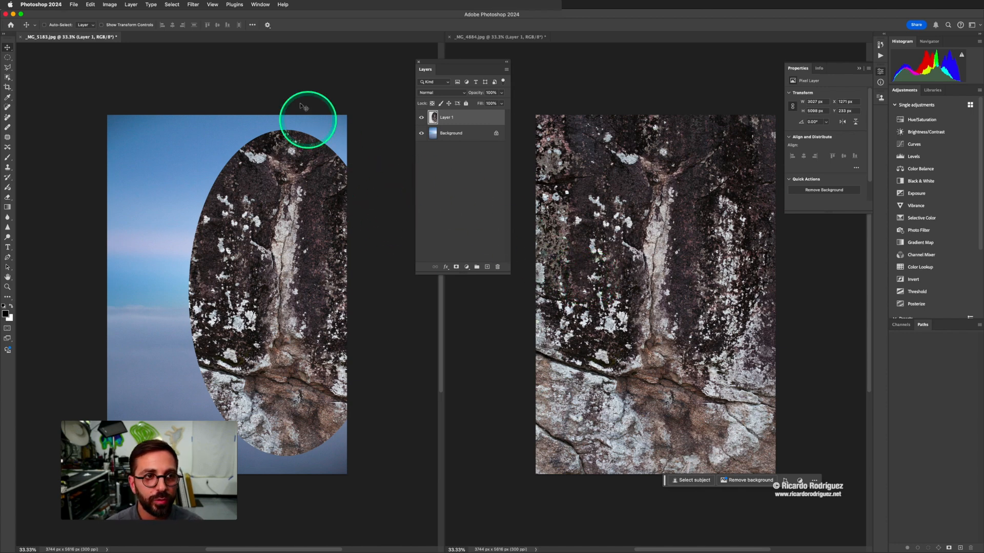
Step: Consolidate all open documents back to tabs
left_click(261, 4)
mouse_move(259, 16)
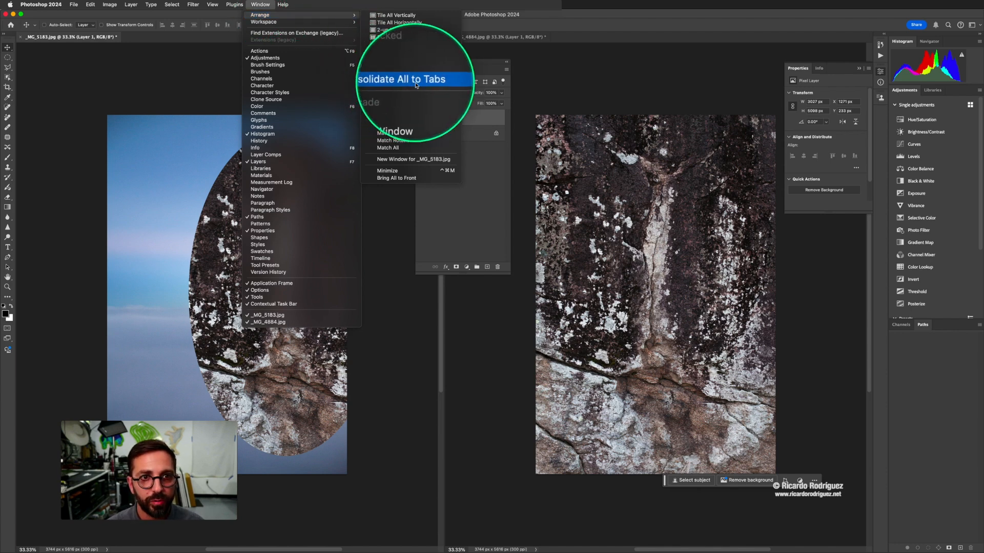
left_click(385, 84)
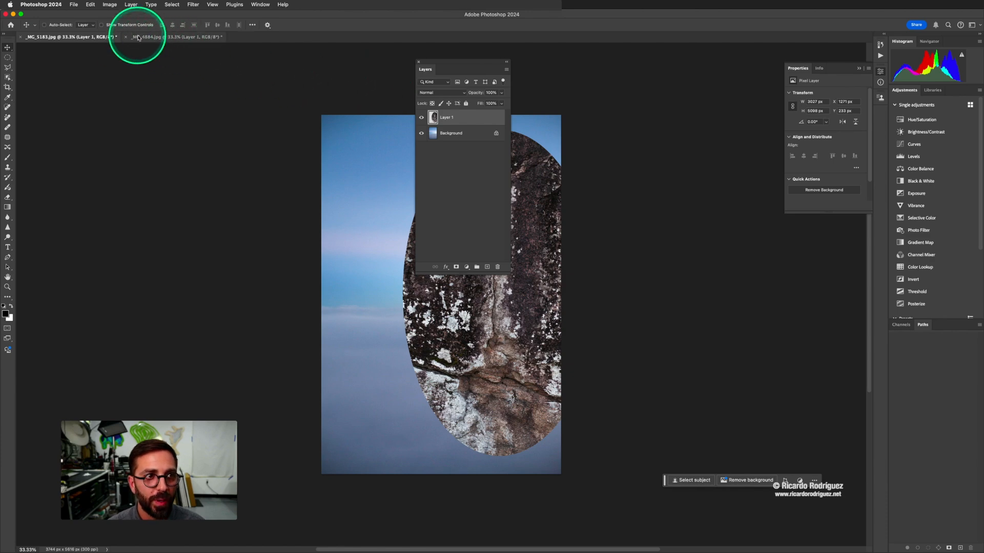
Step: Close the _MG_4884.jpg document without saving its changes
left_click(140, 39)
left_click(82, 37)
left_click(155, 40)
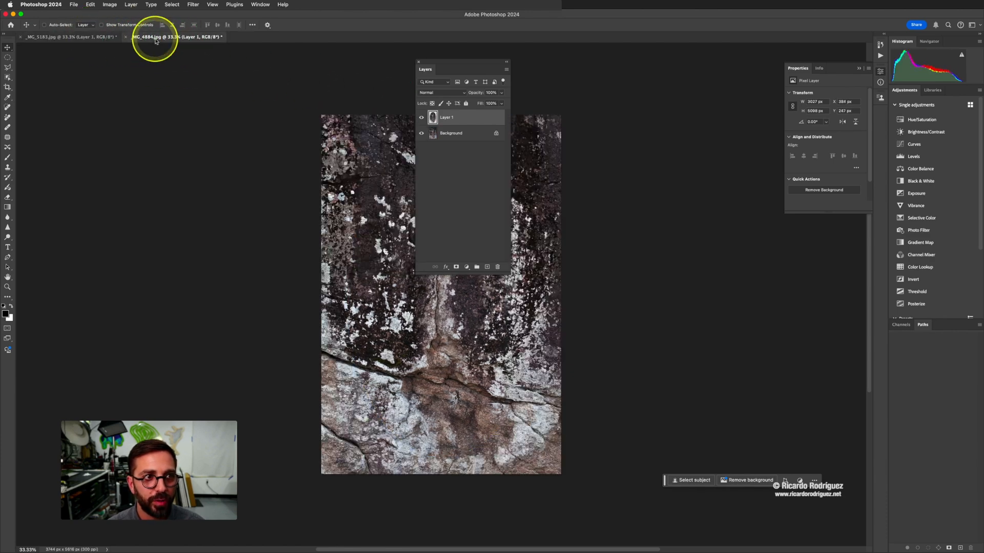
left_click(127, 38)
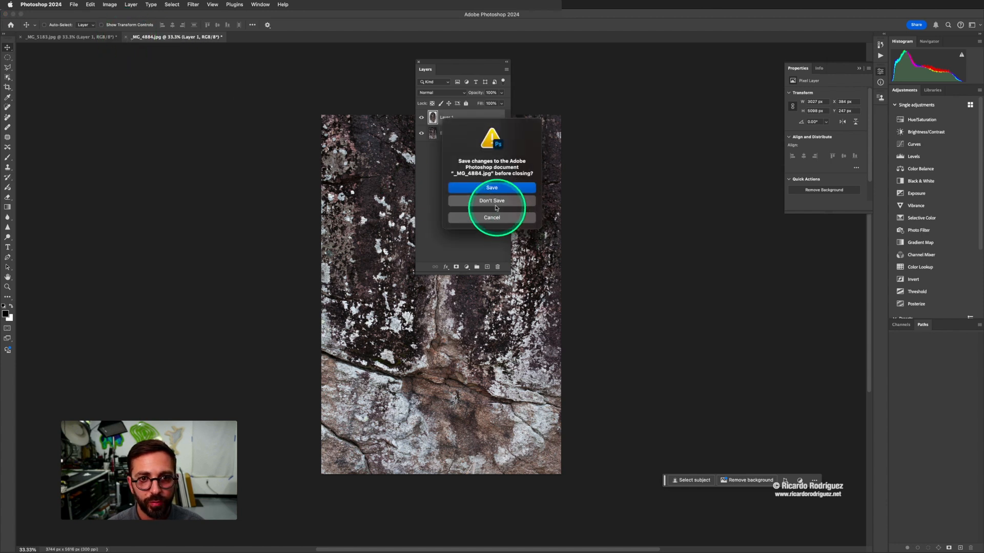
left_click(496, 201)
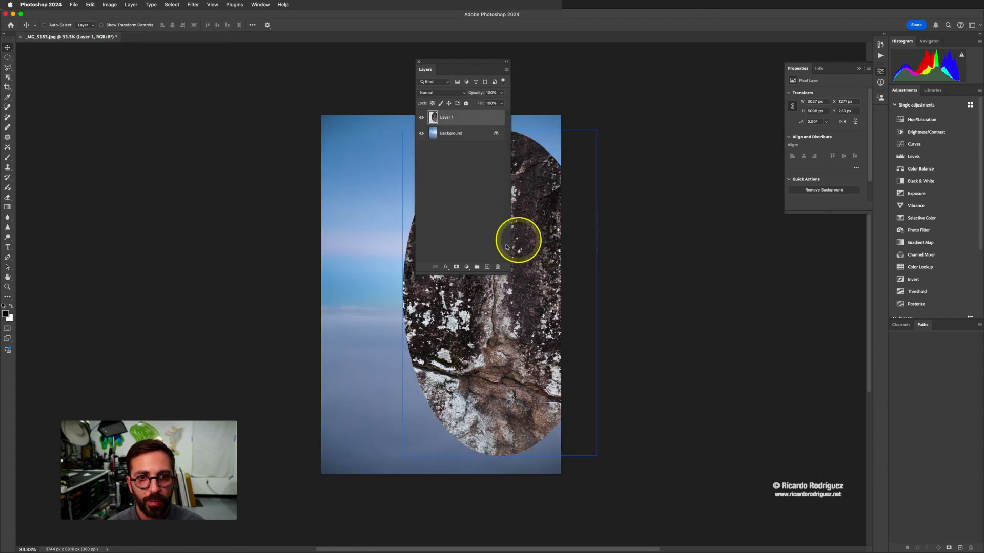
Step: Place the floating Layers panel beside the photo and centre the rock ellipse on the sky
left_click_drag(506, 247, 447, 239)
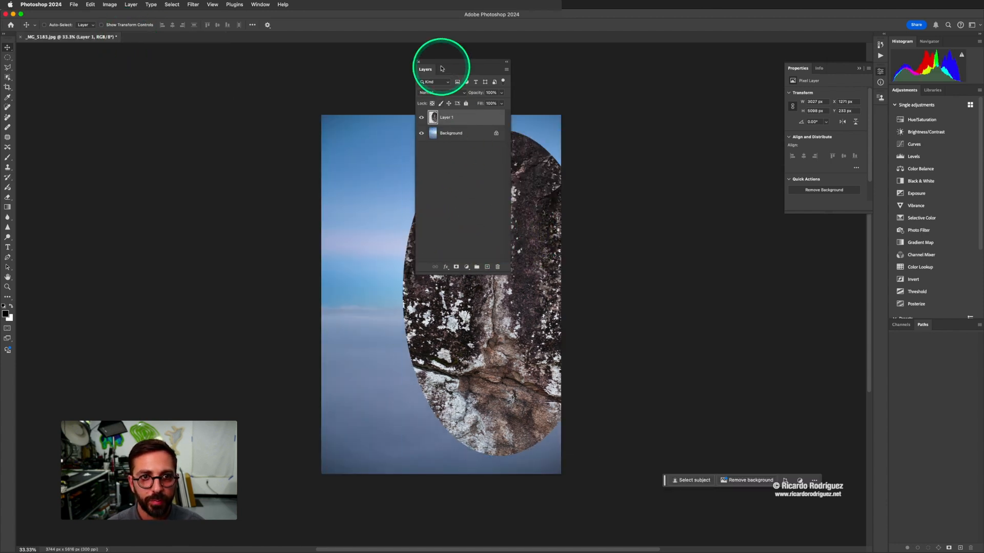
left_click_drag(442, 68, 619, 112)
left_click_drag(494, 230, 444, 234)
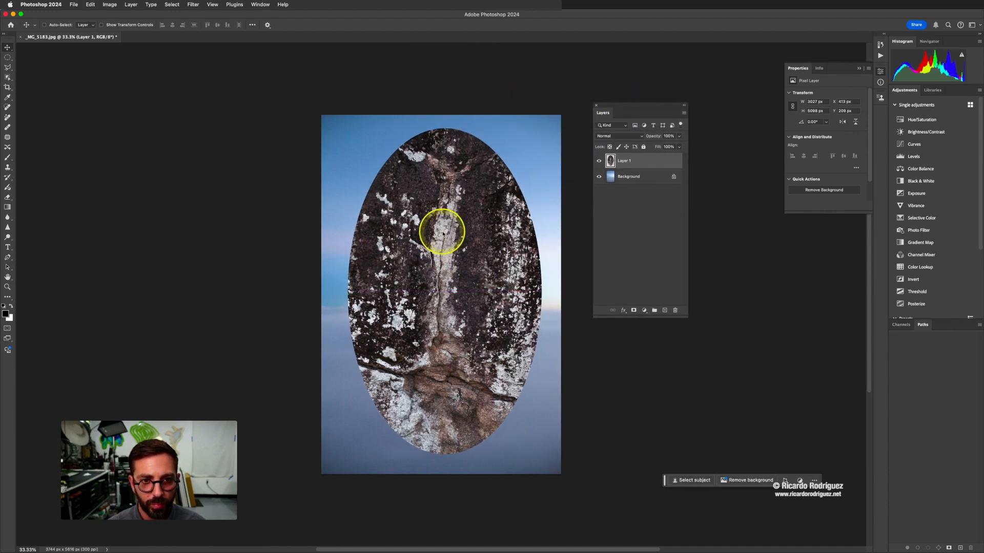
Step: Scale the rock ellipse down proportionally to about 83% around its centre with Free Transform
key("super+t")
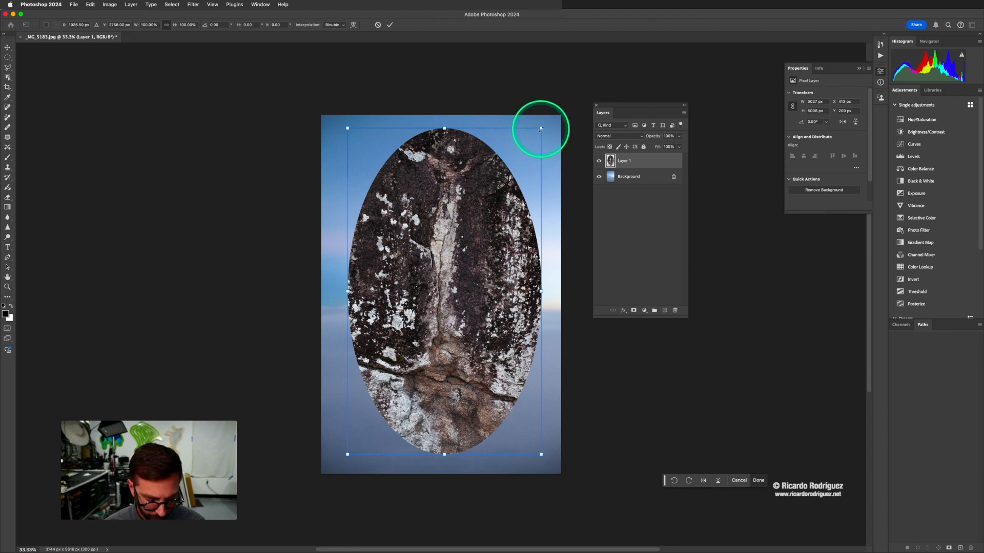
left_click_drag(540, 127, 512, 149)
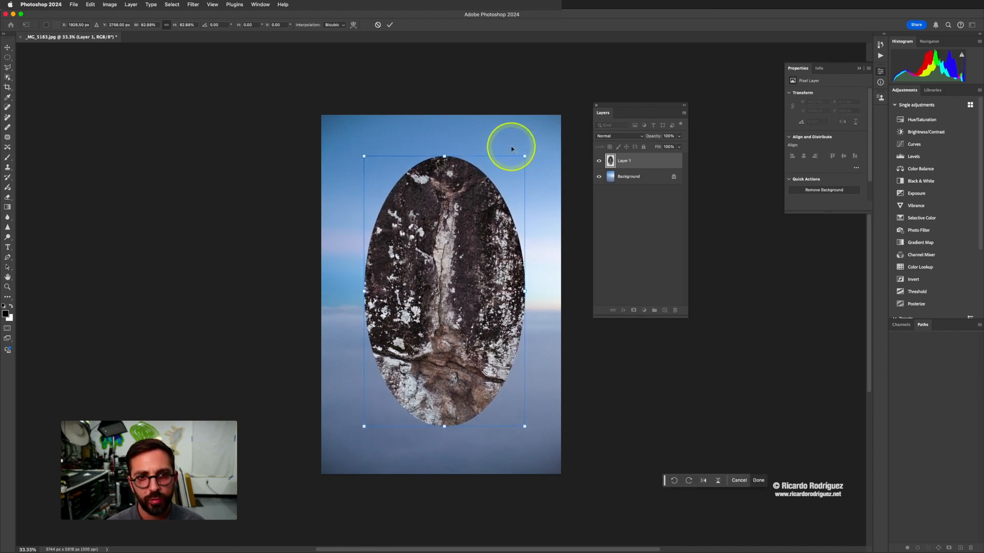
double_click(456, 213)
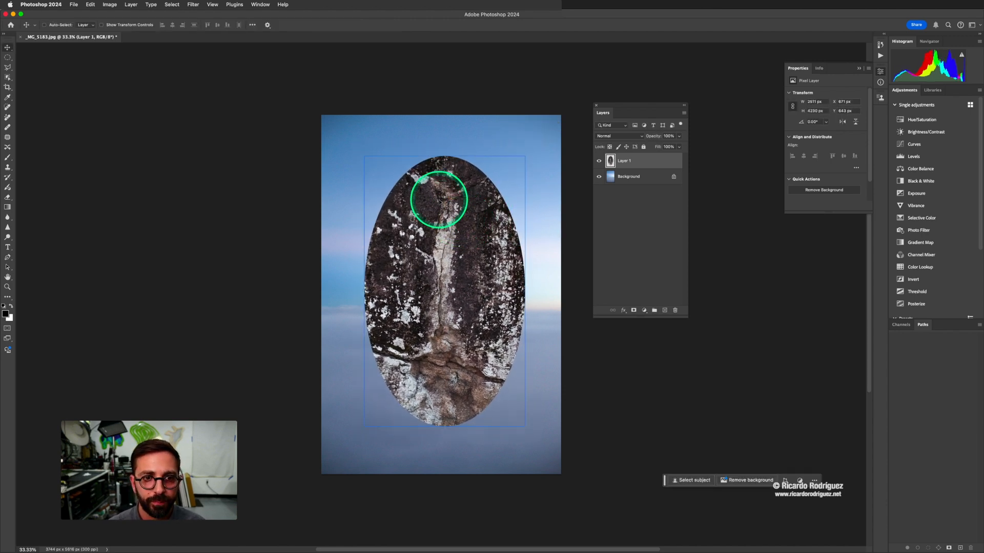
Step: Switch to Adobe Bridge, open _MG_4819.jpg in Photoshop and activate the Polygonal Lasso tool
key("super+Tab")
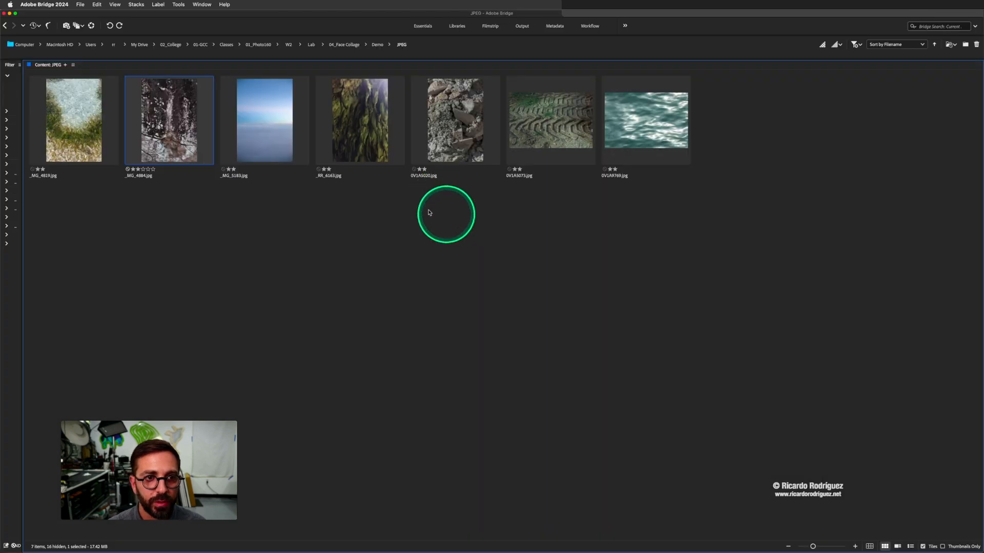
double_click(76, 119)
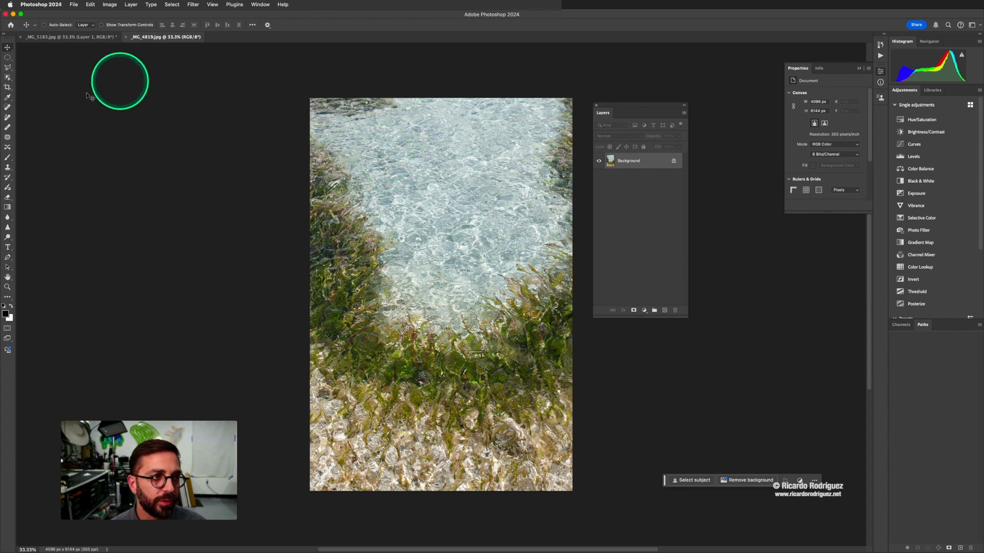
left_click(8, 58)
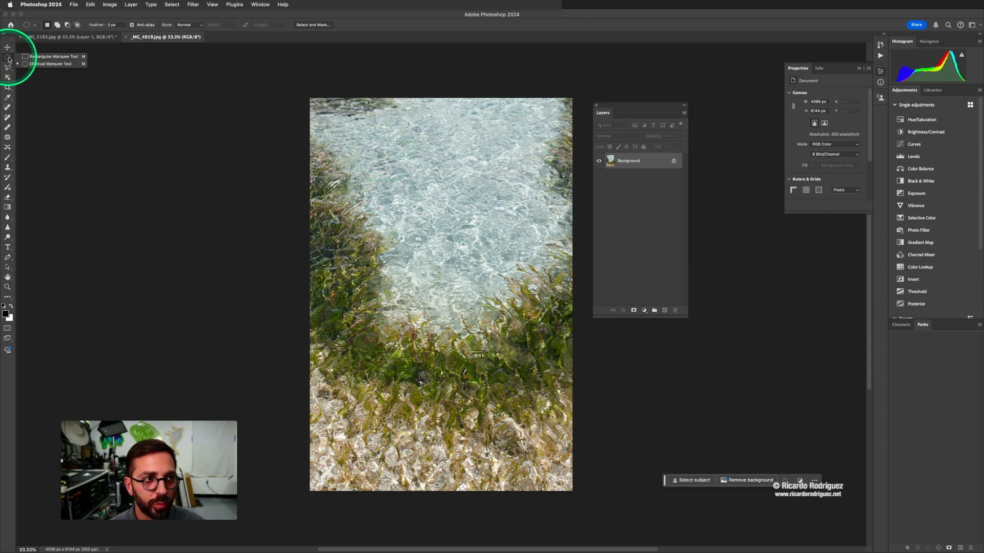
left_click(8, 68)
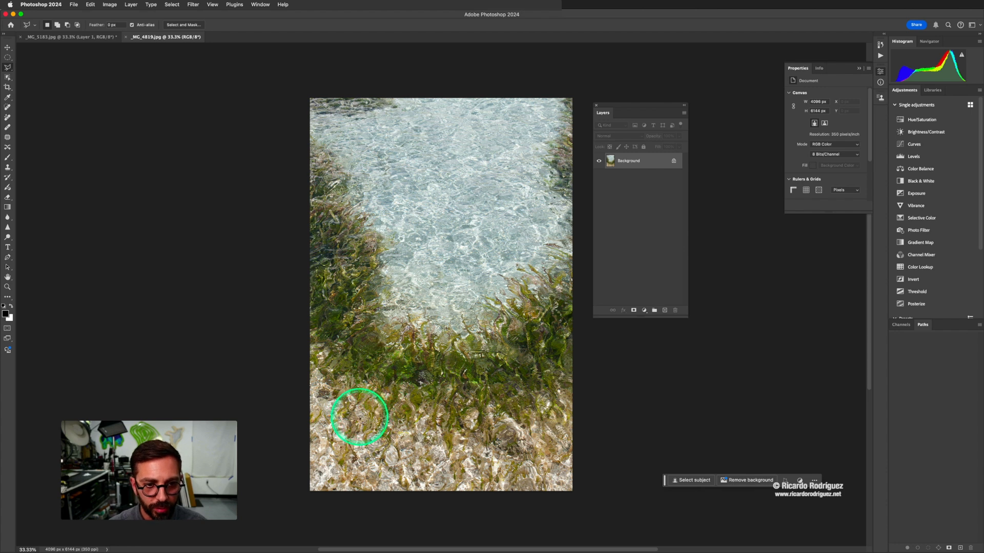
Step: Try selecting a tall triangle across the water and seaweed, copy it to a new layer and hide the Background
left_click(360, 421)
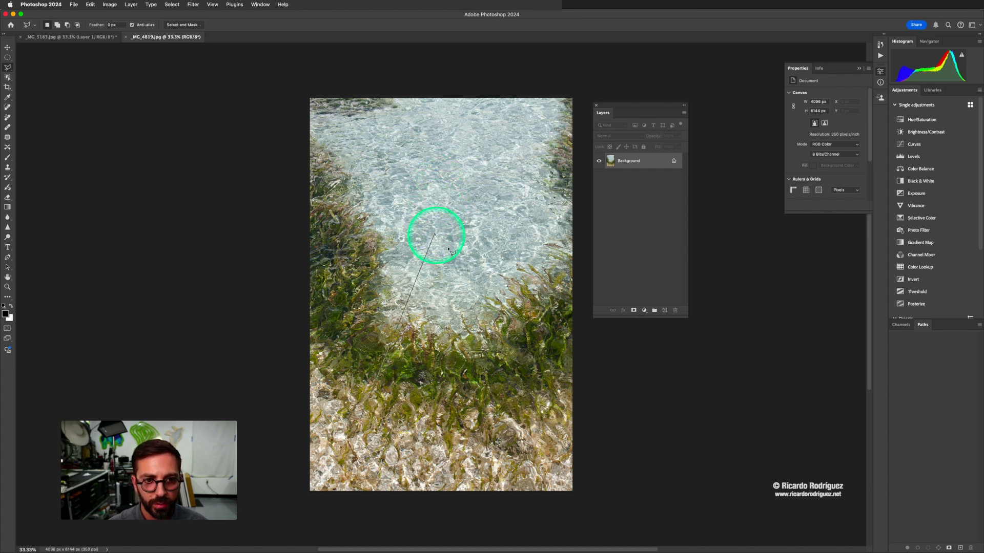
left_click(435, 235)
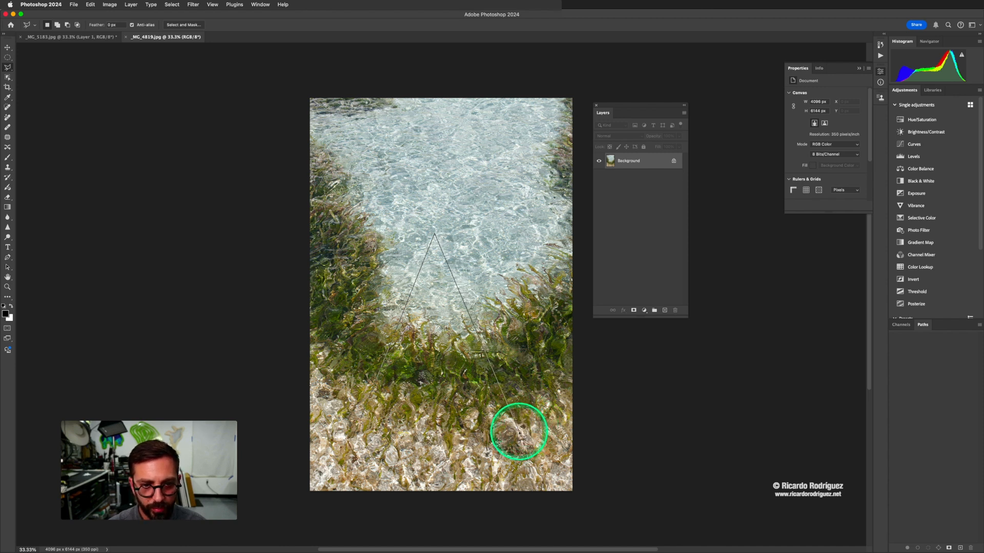
left_click(519, 431)
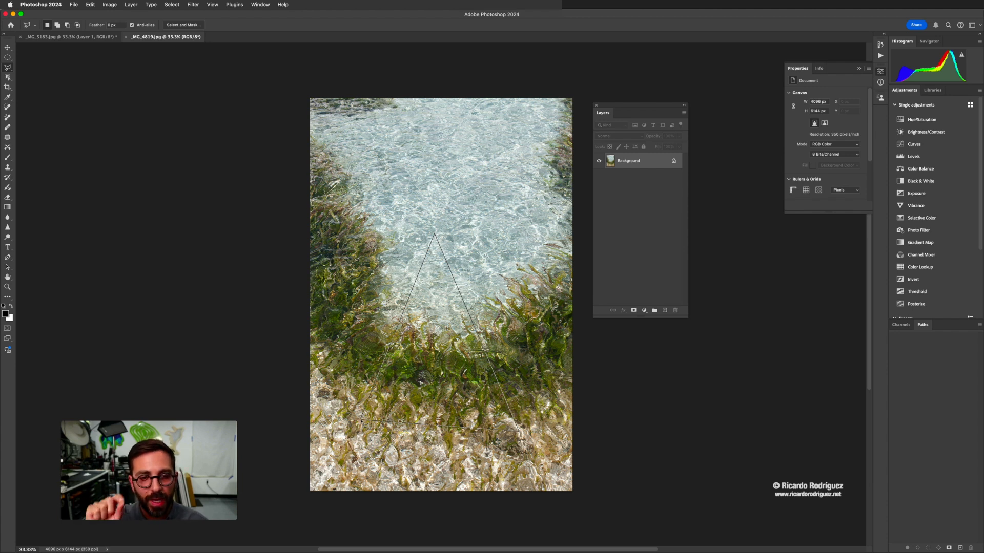
left_click(361, 422)
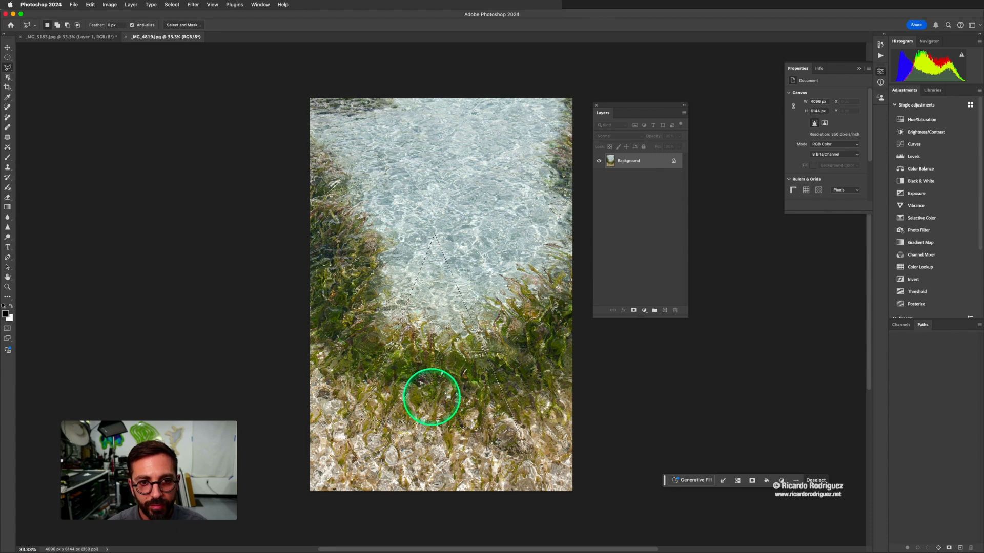
key("super+j")
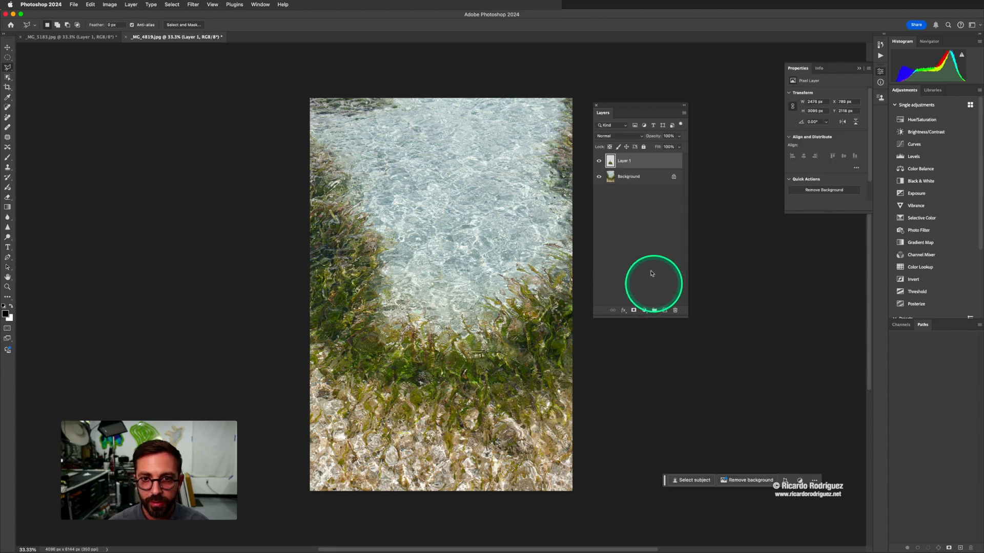
left_click(600, 178)
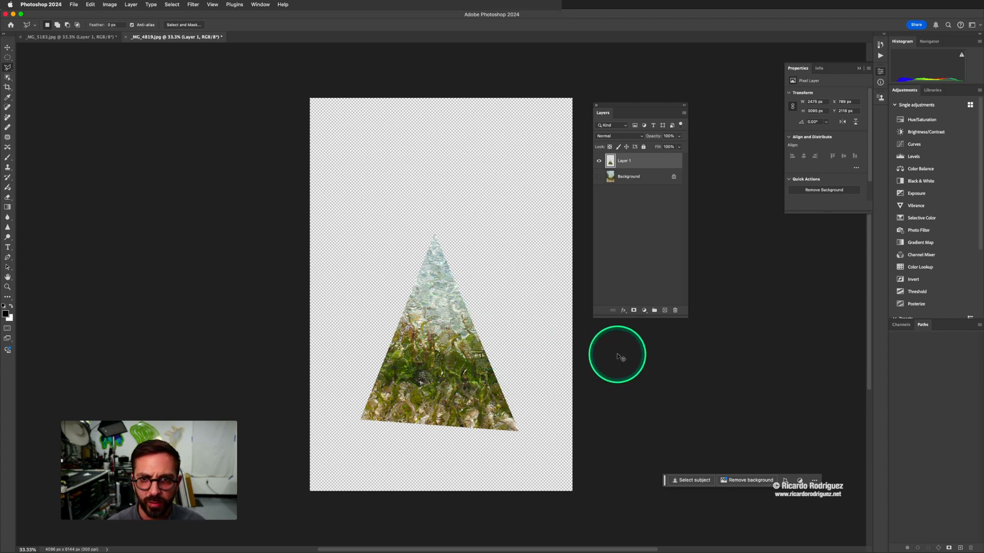
Step: Undo the hidden Background and the triangle's layer copy, and clear the selection
key("super+z")
key("super+z")
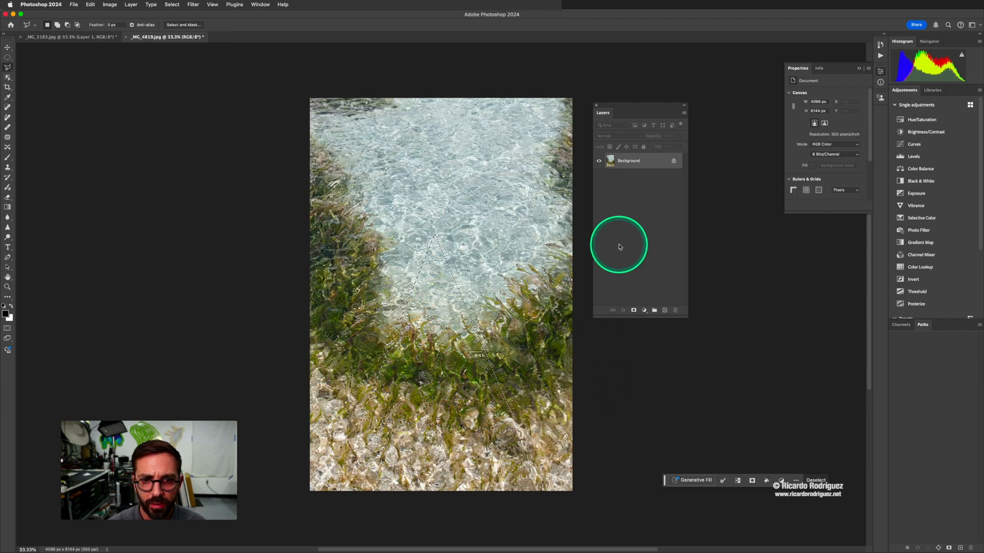
key("super+d")
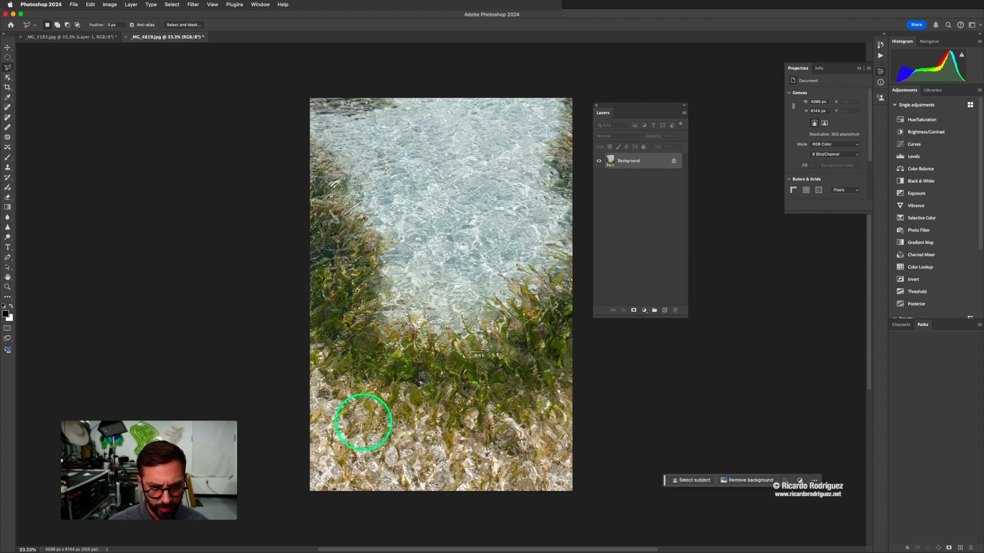
Step: Select a level-based triangle about 2530 by 2990 px over the water and seaweed, and copy it to a new layer
left_click(357, 425)
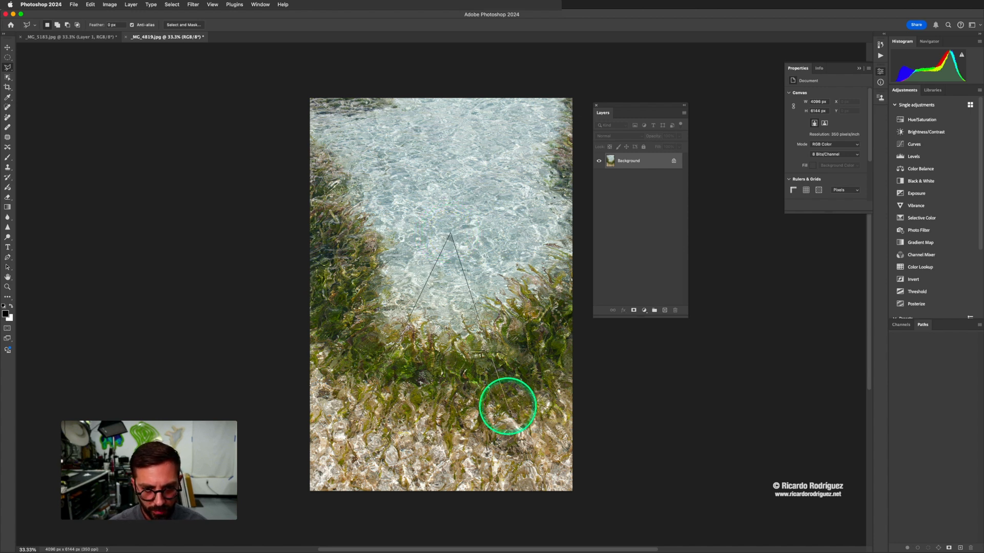
left_click(520, 425)
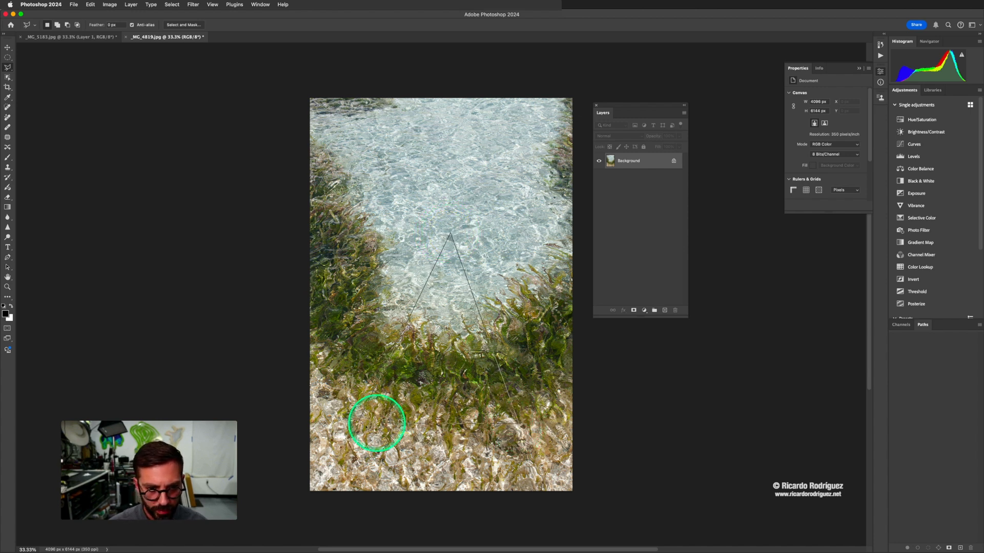
left_click(358, 424)
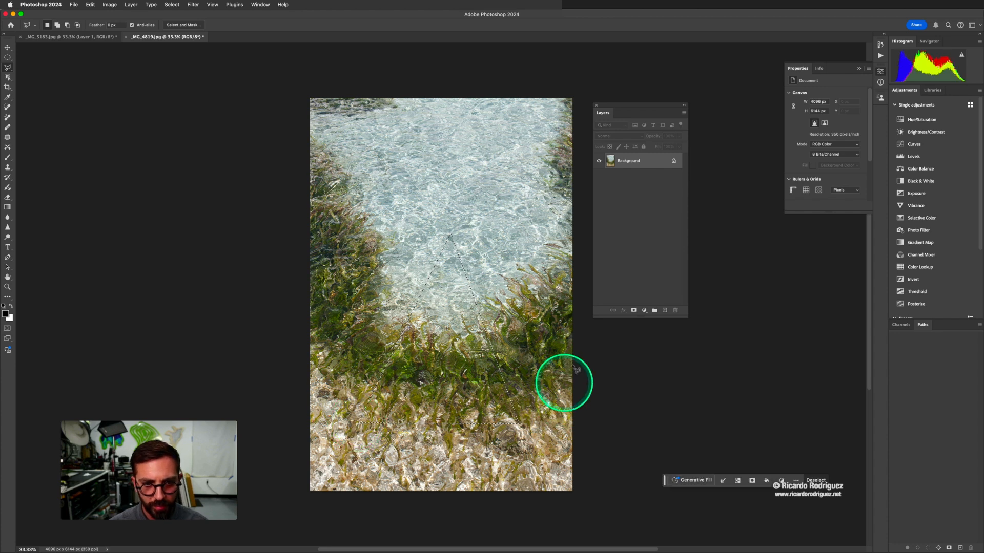
key("super+alt+shift+n")
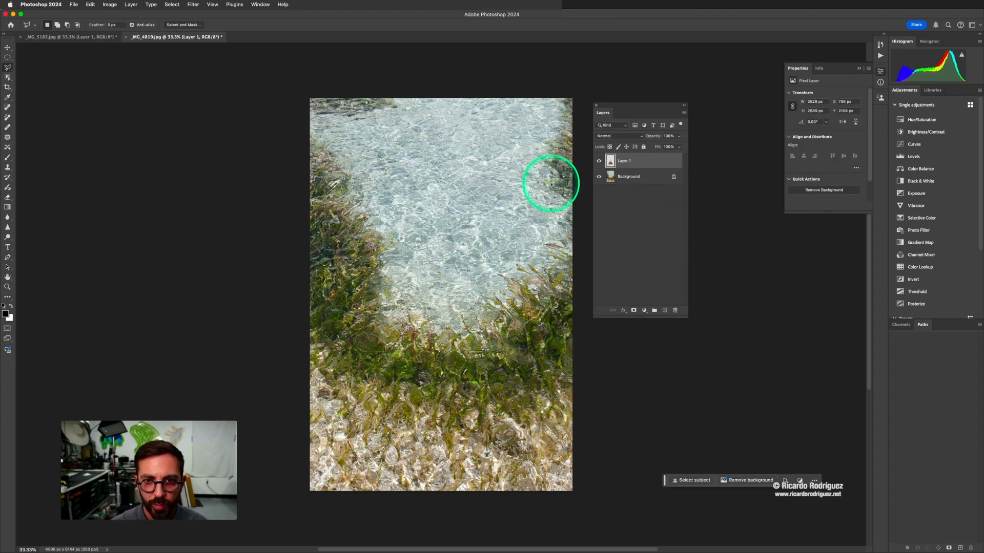
Step: Move a copy of the triangle layer into _MG_5183.jpg over the rock ellipse, accepting the colour profile conversion
key("v")
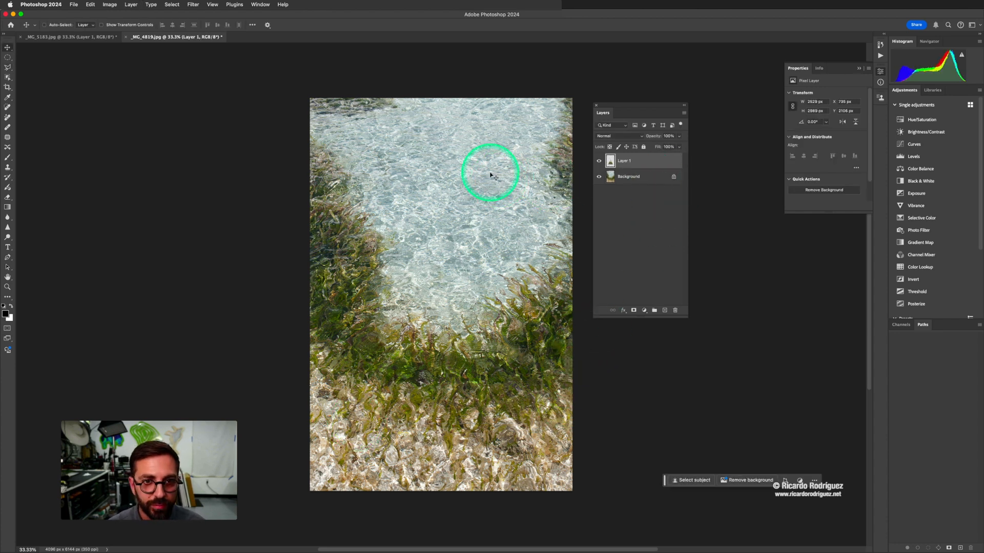
left_click_drag(455, 338, 422, 220)
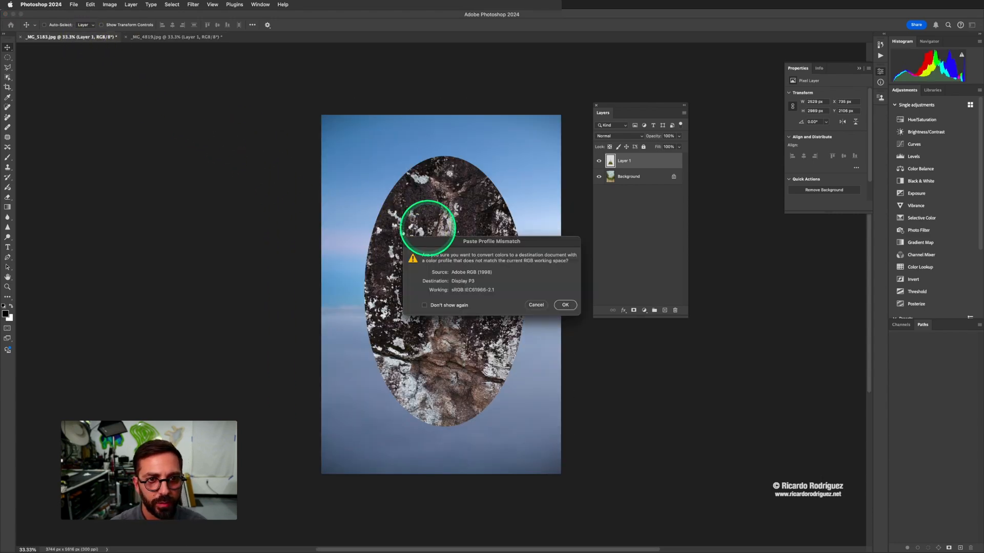
left_click(565, 305)
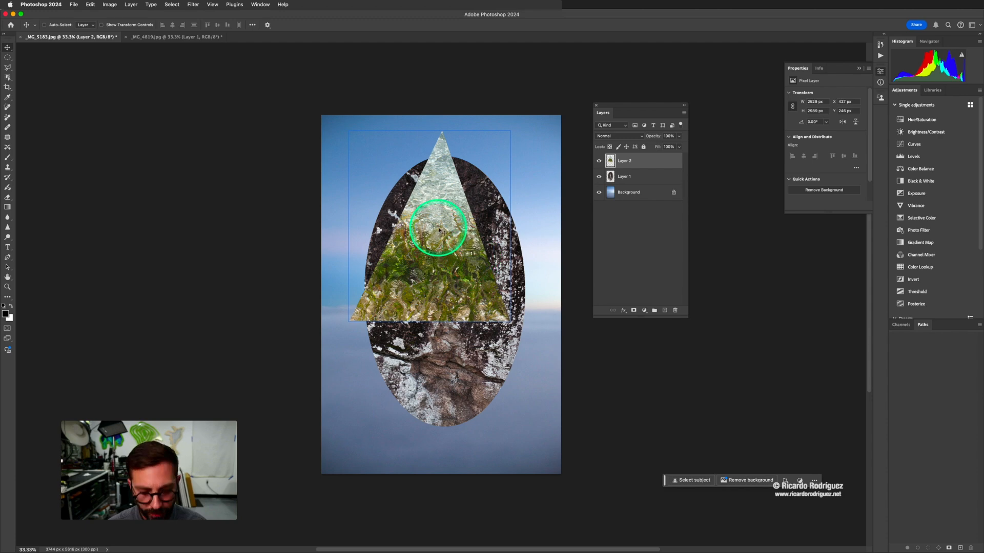
Step: Turn the triangle upside down, scale it to about 1900 px wide and place it over the top of the rock ellipse
key("super+t")
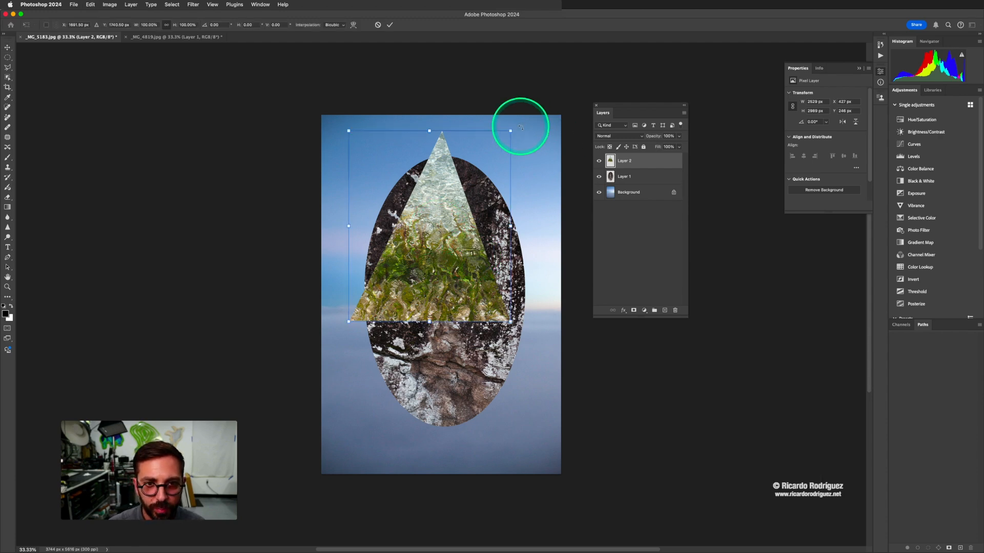
left_click_drag(520, 127, 377, 290)
left_click_drag(393, 218, 456, 229)
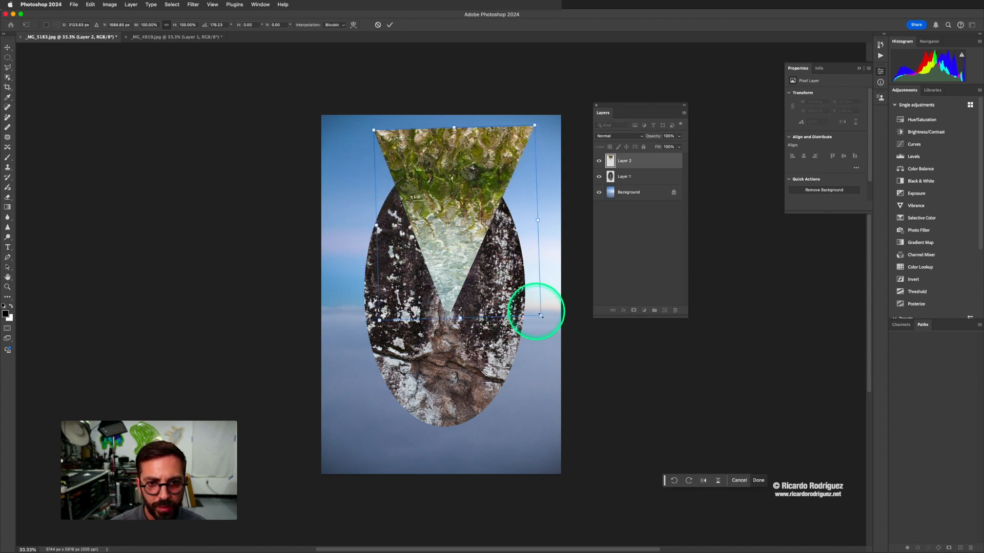
left_click_drag(541, 316, 498, 272)
left_click_drag(425, 194, 436, 193)
left_click(528, 280)
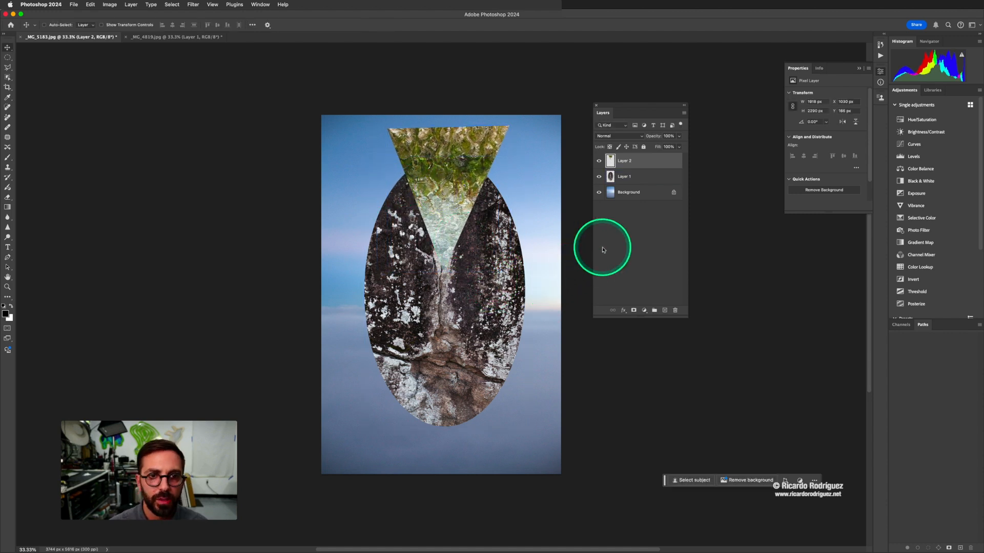
Step: Switch to Adobe Bridge, open the water photo 0V1A9769.jpg in Photoshop and activate the Elliptical Marquee tool
key("super+Tab")
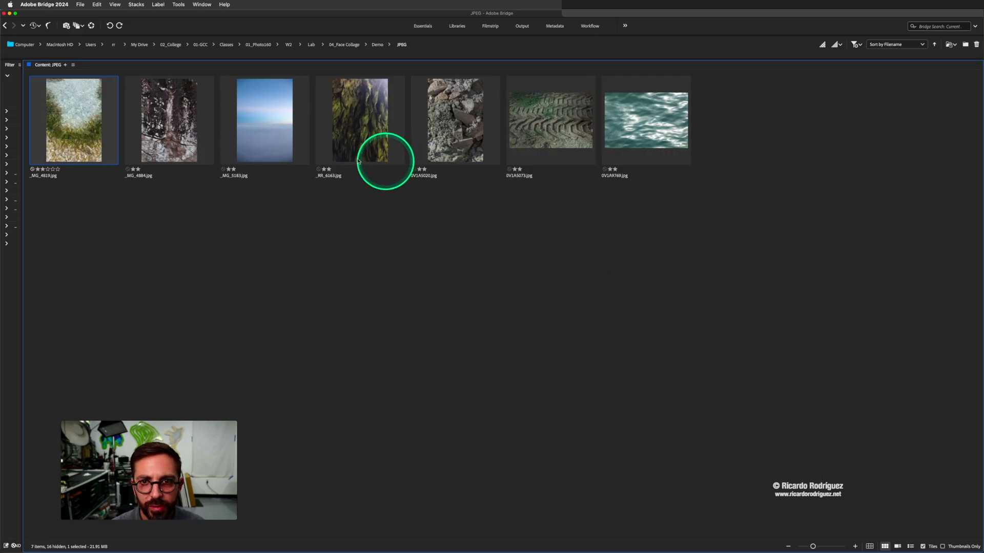
double_click(643, 132)
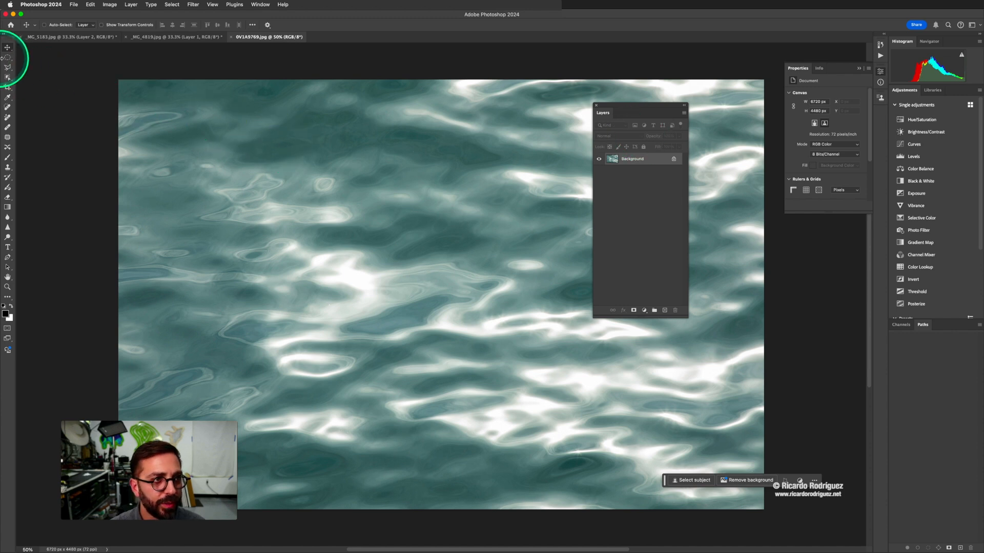
left_click(7, 59)
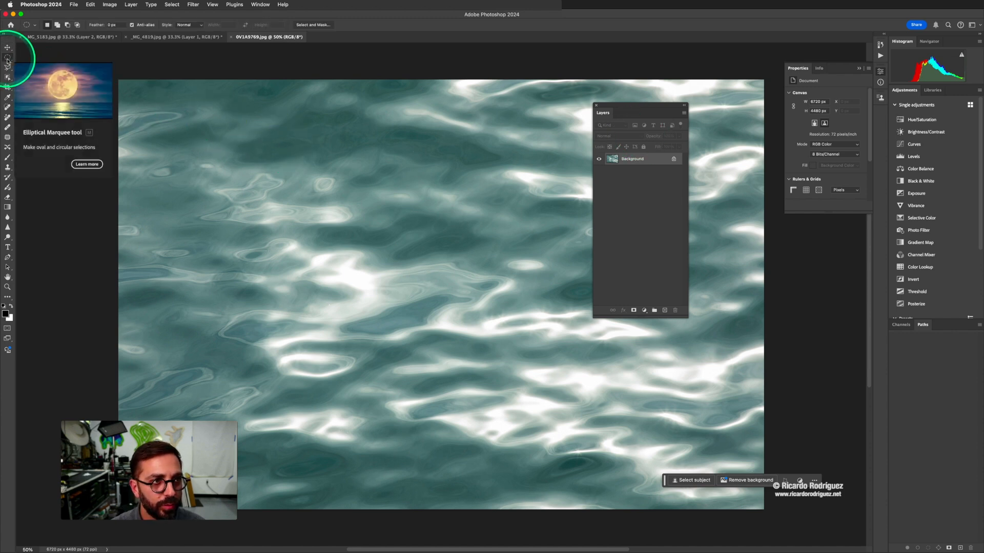
right_click(7, 60)
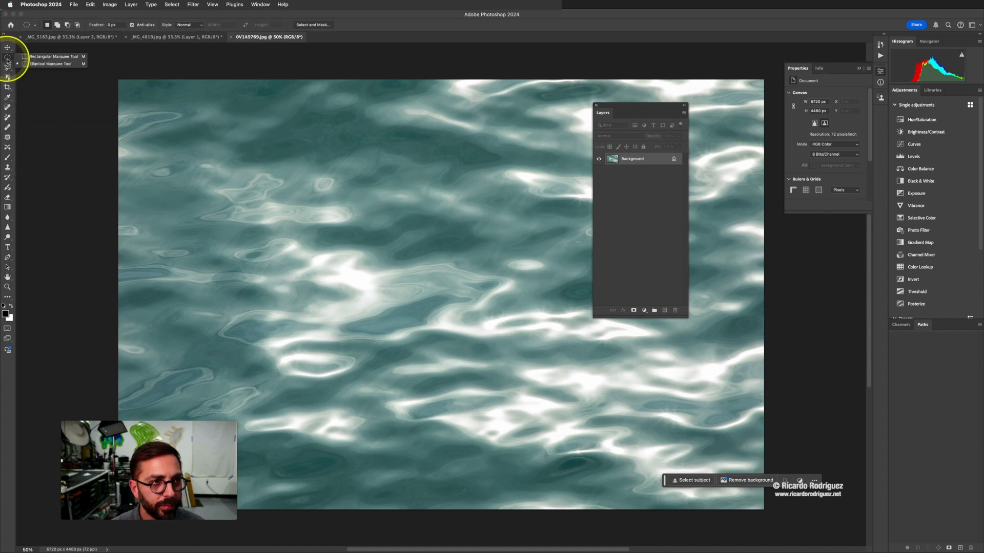
left_click(38, 63)
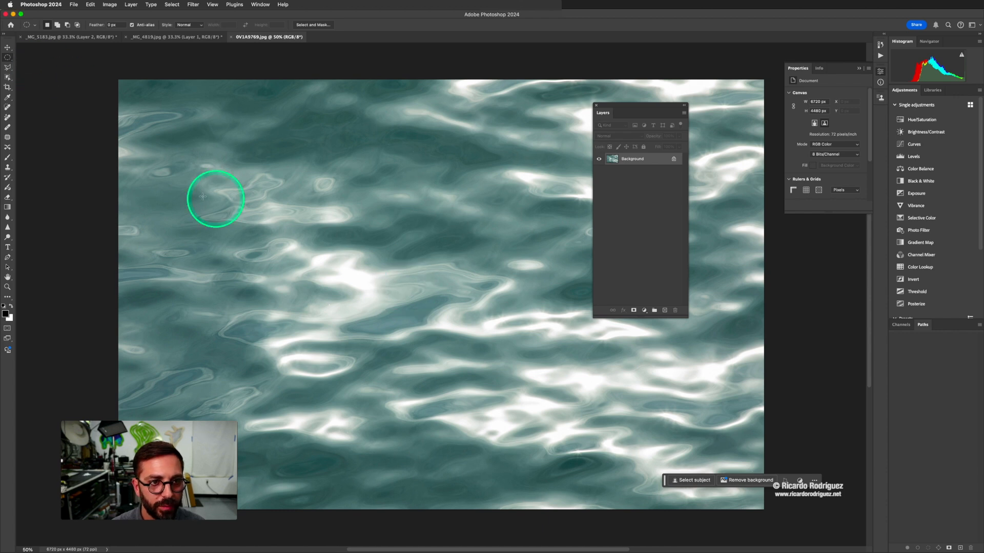
Step: Select an ellipse about 2540 by 1960 px over the bright water ripples and copy it to a new layer
left_click_drag(167, 169, 436, 362)
key("space")
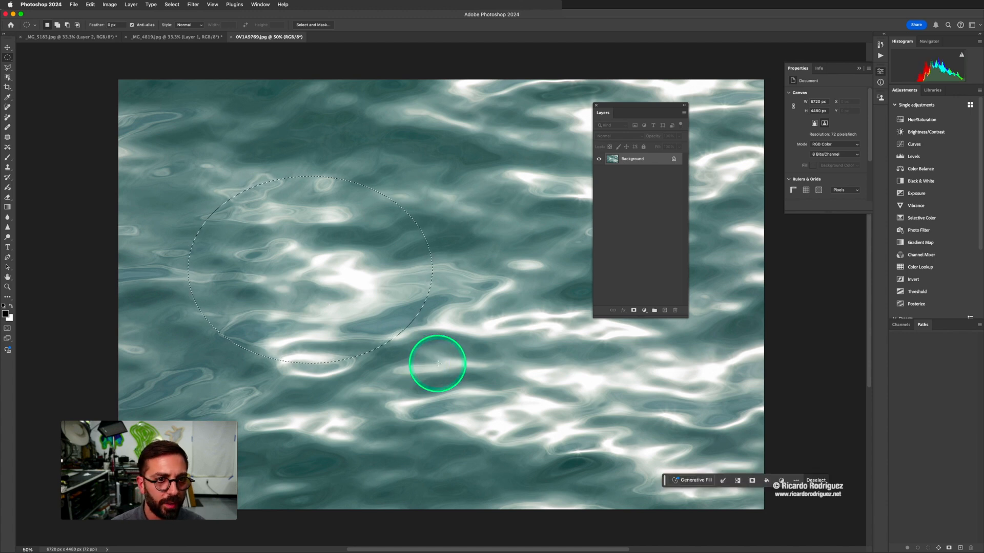
key("super+j")
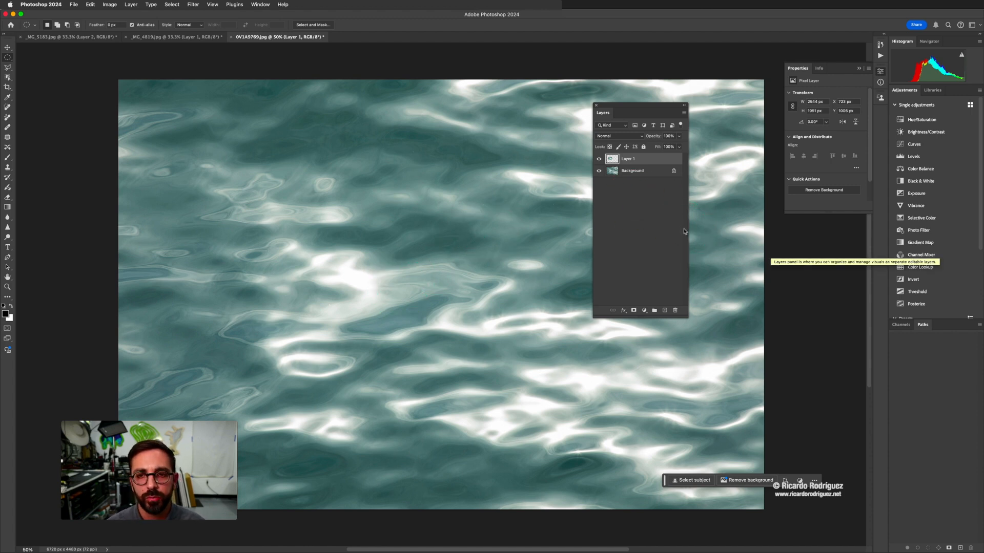
Step: Move a copy of the water ellipse into _MG_5183.jpg, accepting the colour profile conversion
left_click(7, 47)
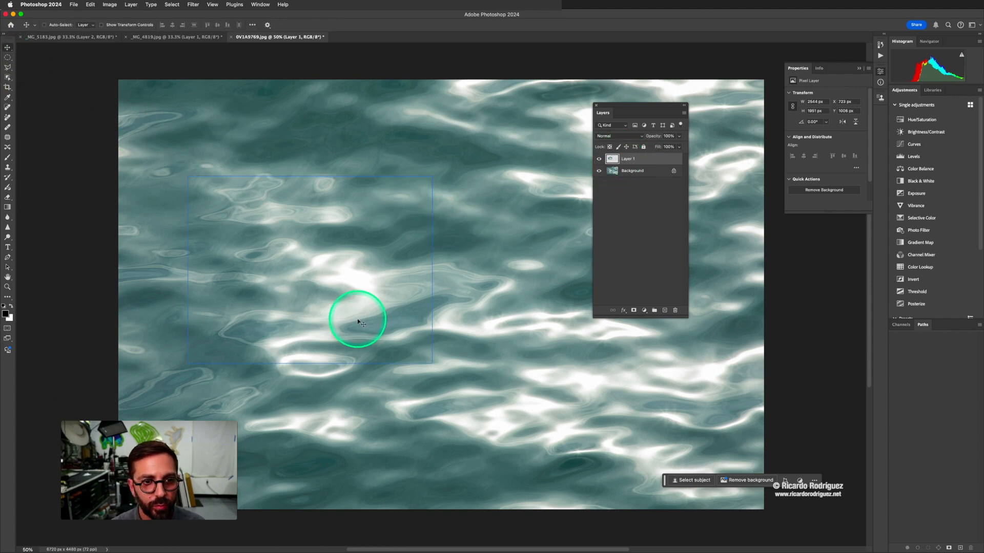
left_click_drag(358, 320, 402, 265)
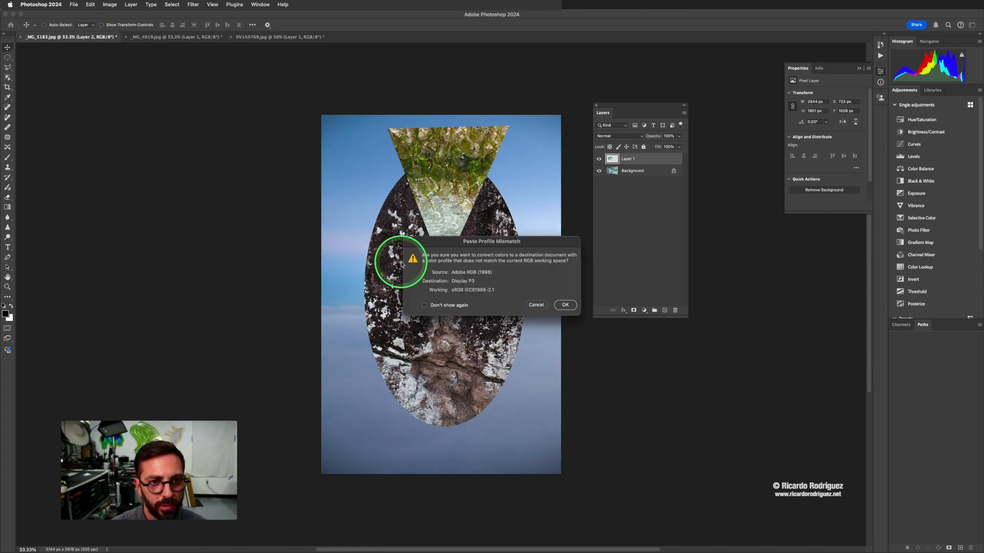
left_click(565, 305)
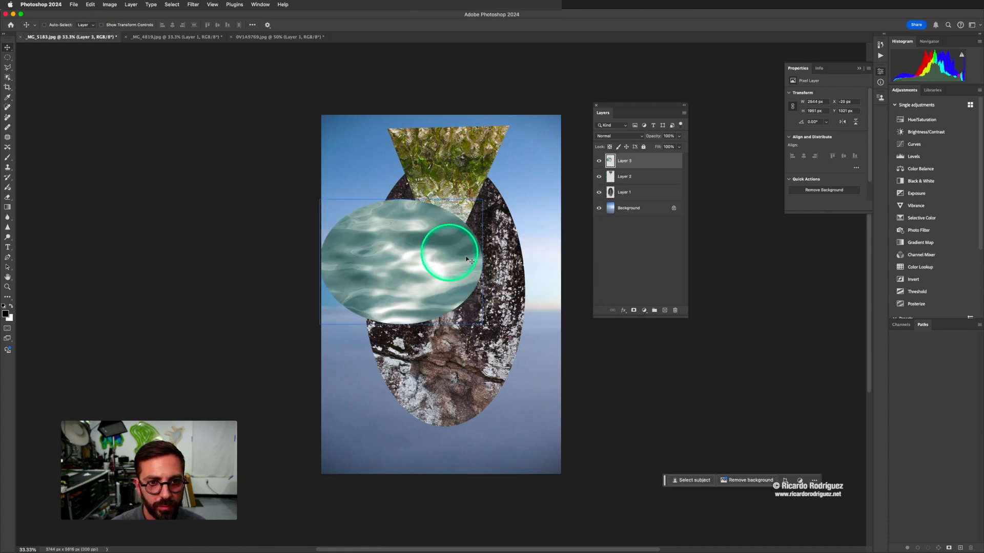
Step: Scale the water ellipse to about 870 px wide as the left eye, and duplicate it level across the face as the right eye
key("super+t")
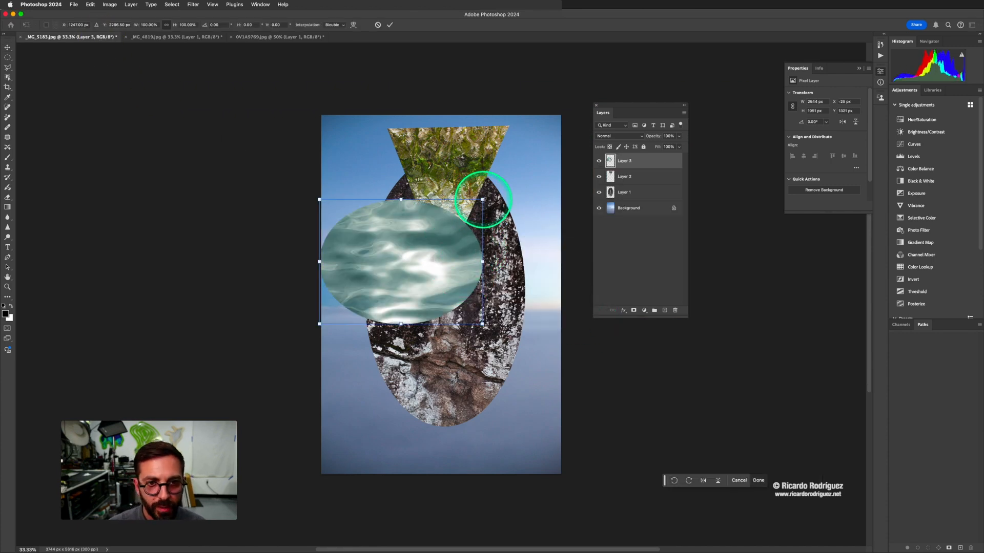
left_click_drag(482, 199, 420, 243)
key("Return")
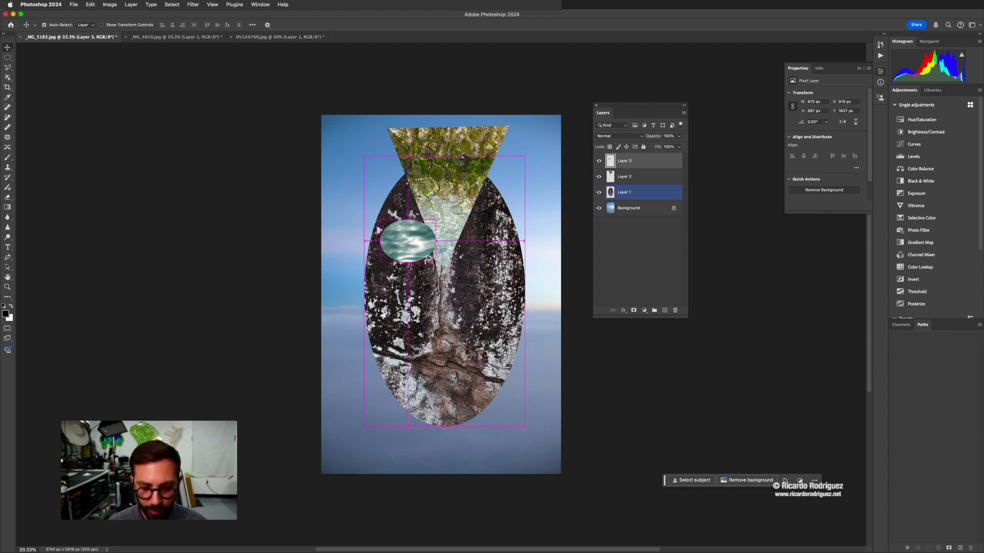
left_click_drag(413, 241, 487, 243)
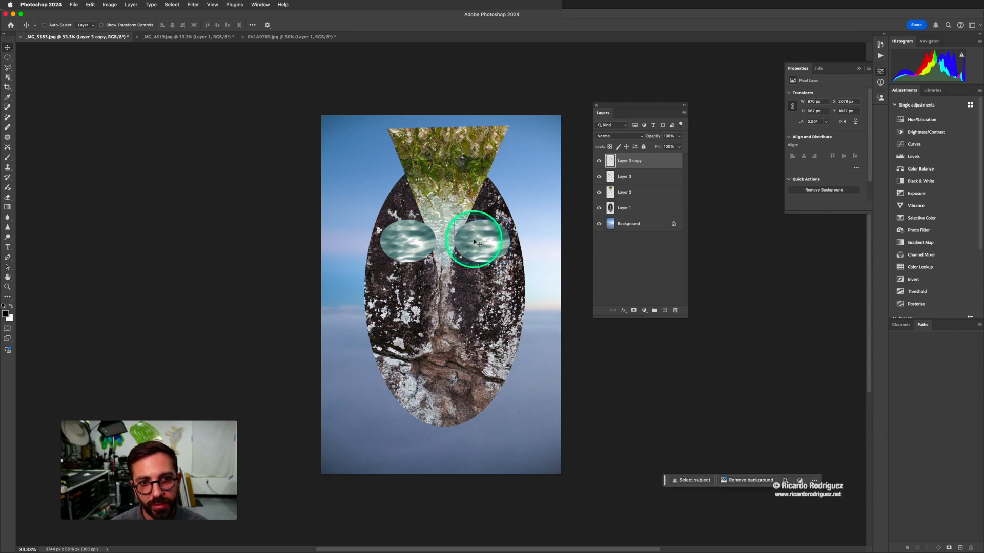
Step: Move the seaweed triangle's layer, Layer 2, to the top of the layer stack, above both eye layers
left_click(460, 218, "super")
left_click(417, 237, "super")
left_click(450, 193, "super")
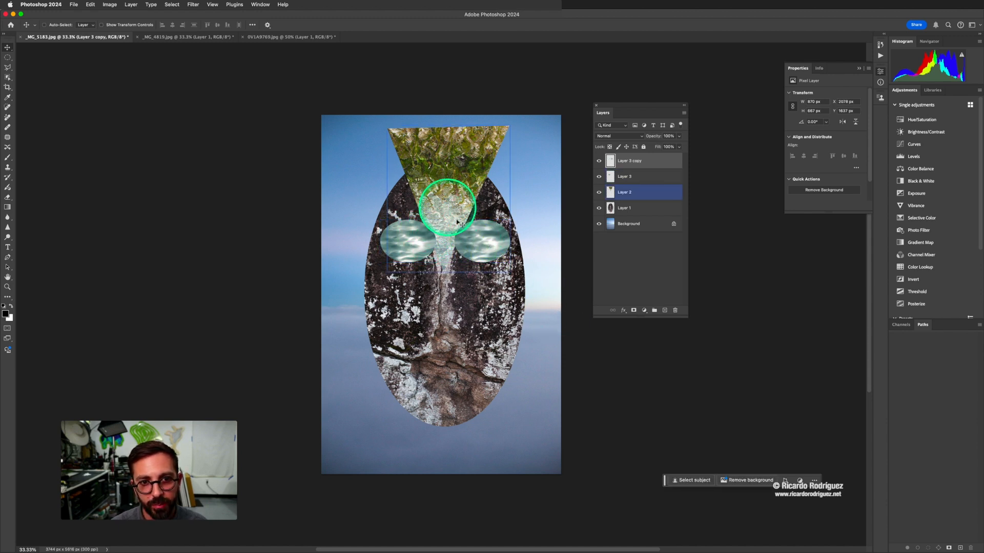
left_click(469, 202, "super")
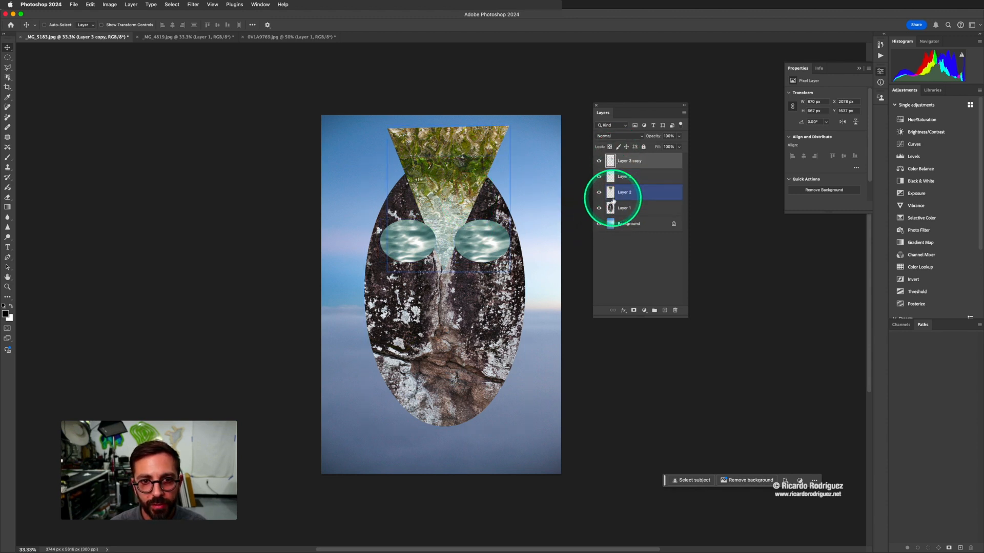
left_click(625, 195)
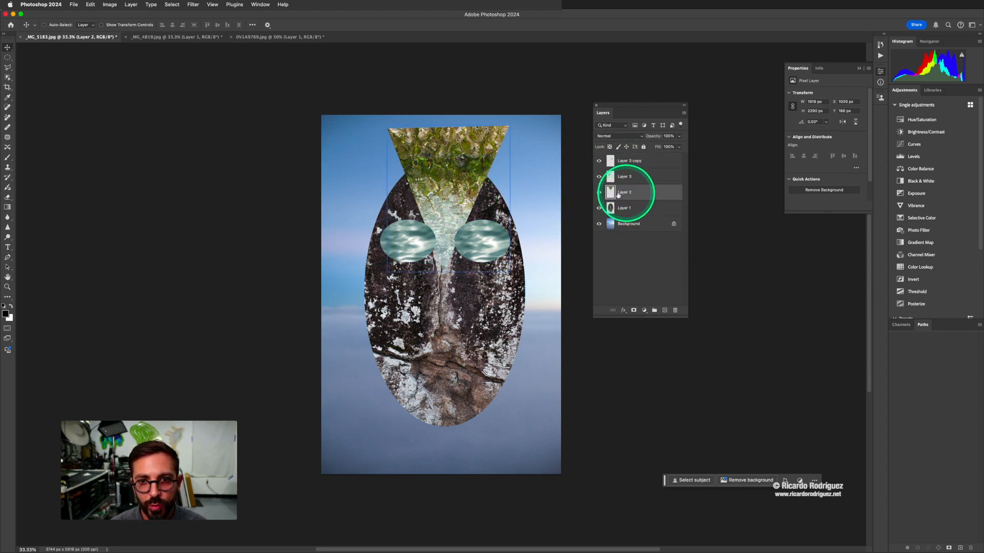
left_click_drag(636, 196, 626, 155)
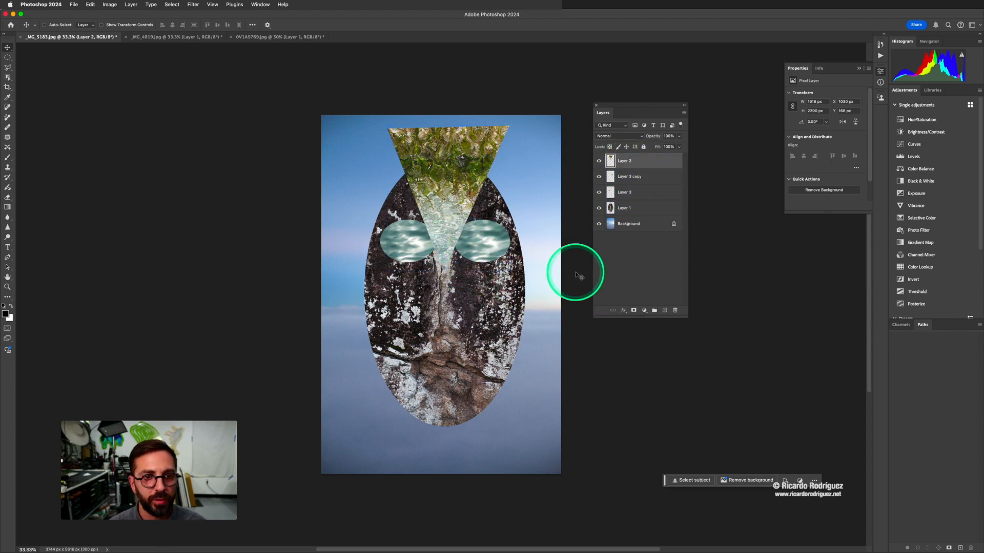
Step: Switch to Adobe Bridge and open the mossy rock photo _RR_6163.jpg in Photoshop
key("super+Tab")
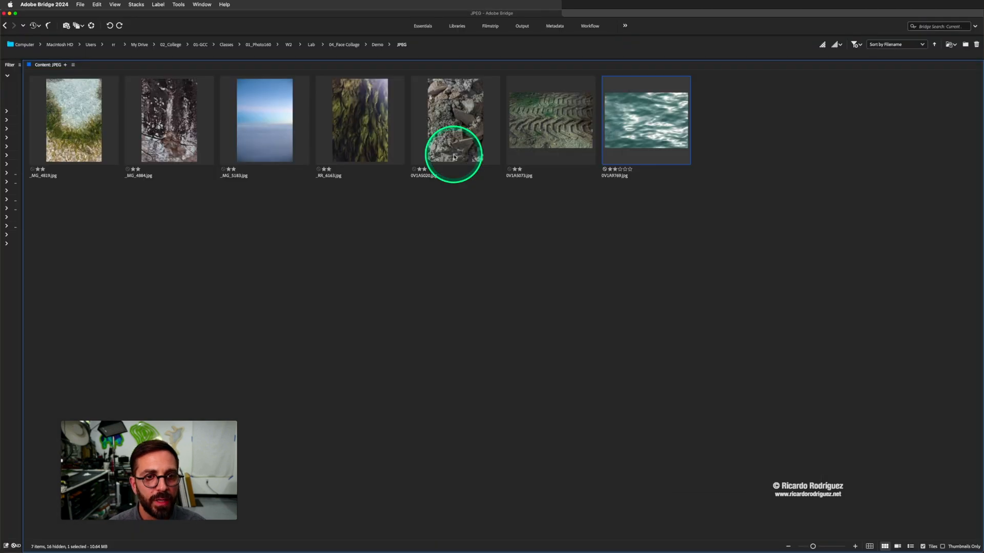
key("super+Tab")
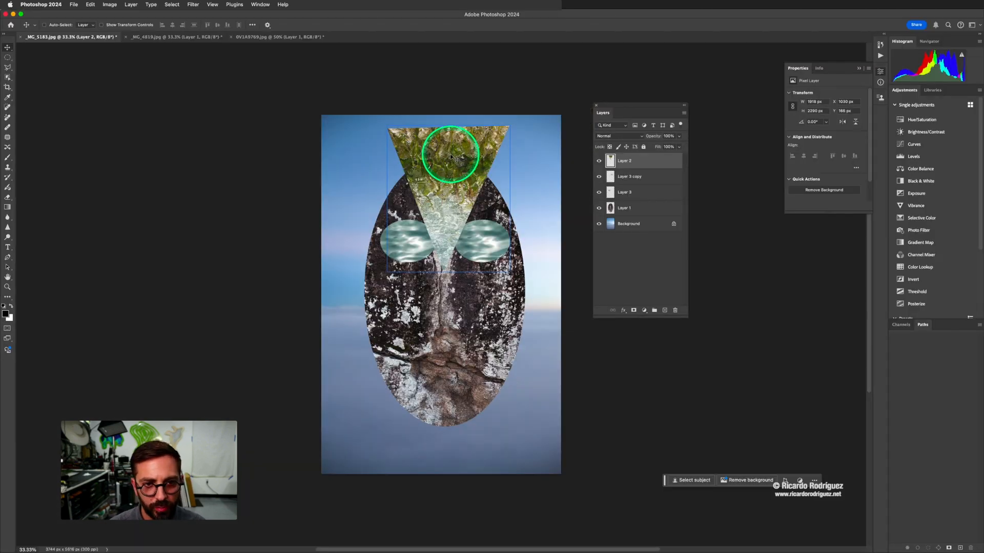
key("super+Tab")
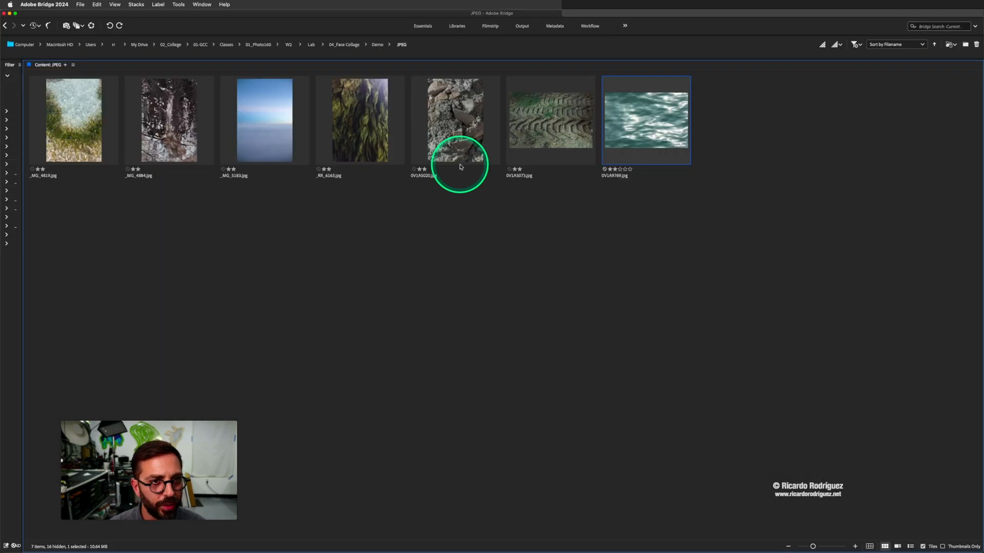
double_click(367, 128)
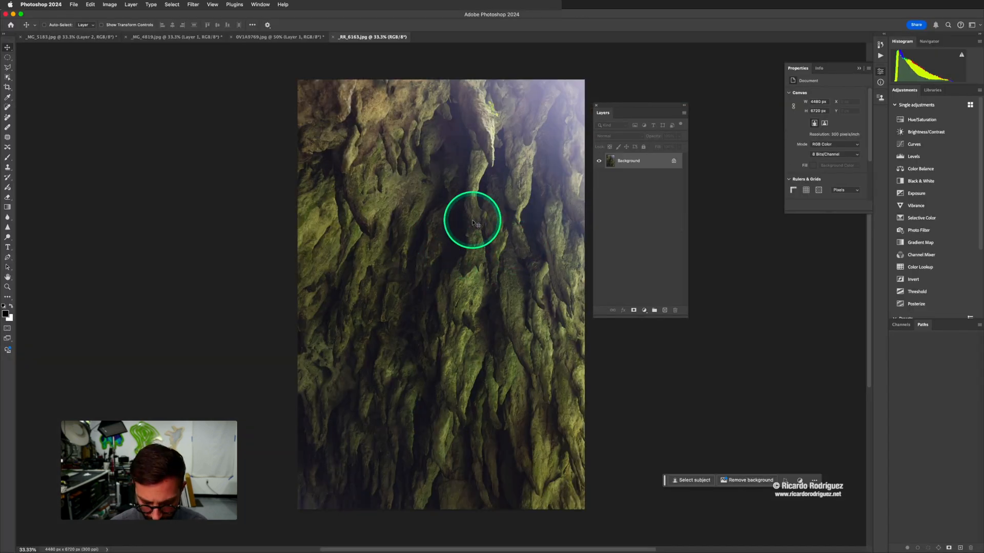
Step: Select an upright ellipse about 1480 by 2070 px on the upper part of the mossy rock and copy it to a new layer
key("m")
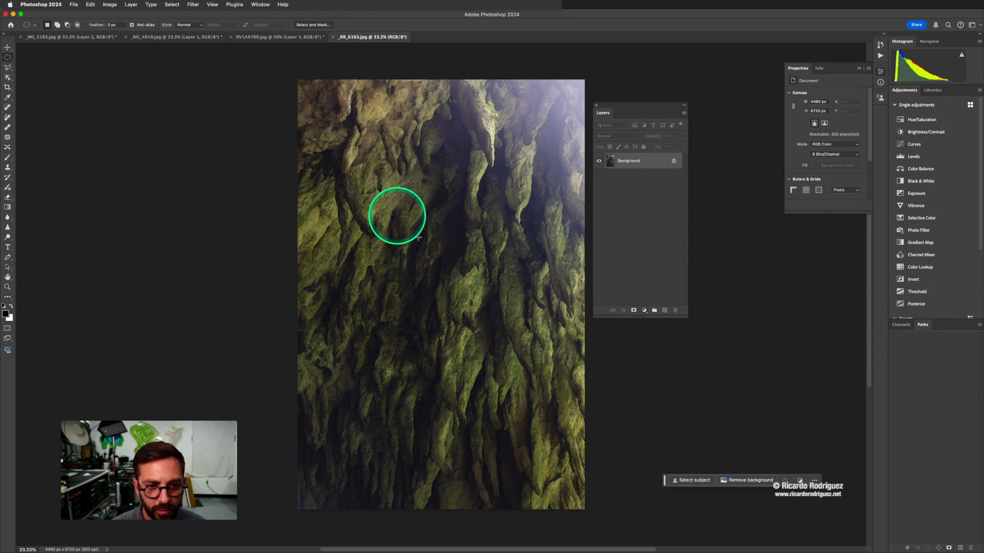
left_click_drag(421, 130, 522, 269)
key("super+j")
Step: Move a copy of the mossy ellipse into _MG_5183.jpg and scale it to about 750 px wide as a nose beneath the triangle's tip
key("v")
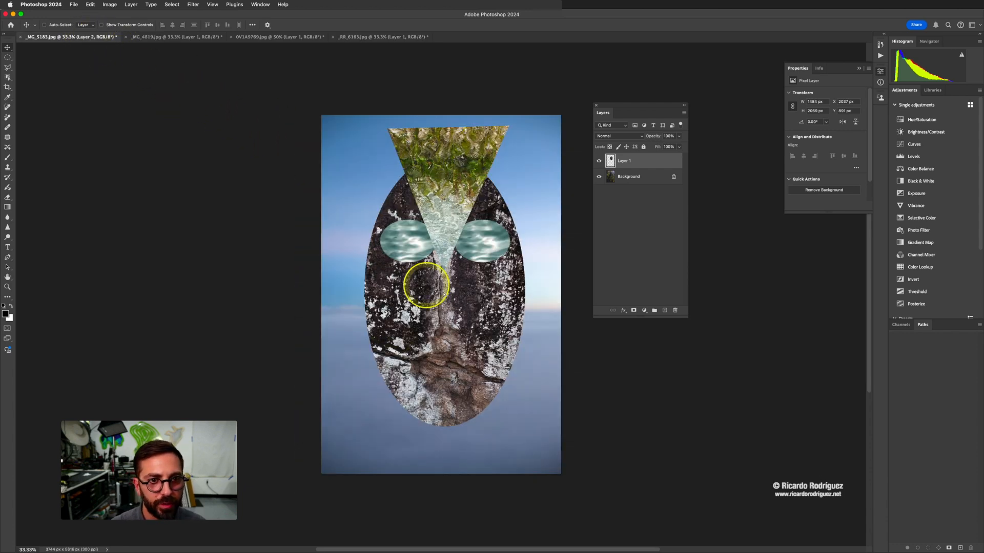
left_click_drag(417, 281, 453, 295)
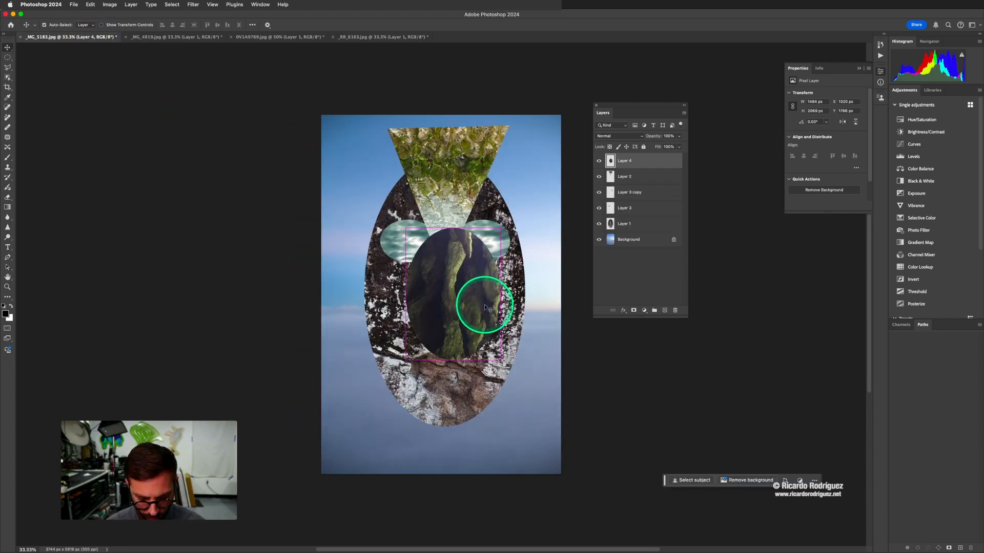
key("super+t")
left_click_drag(500, 227, 451, 284)
left_click_drag(440, 333, 439, 300)
left_click_drag(469, 264, 463, 268)
left_click_drag(447, 311, 450, 308)
key("Return")
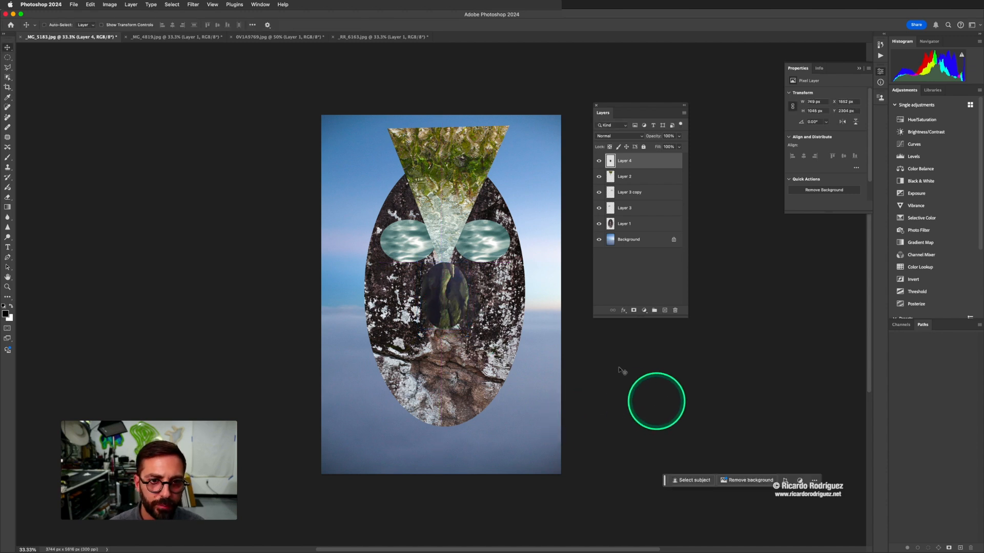
Step: Reduce the nose ellipse to about 688 by 959 px and nudge it left under the triangle's tip
key("super+t")
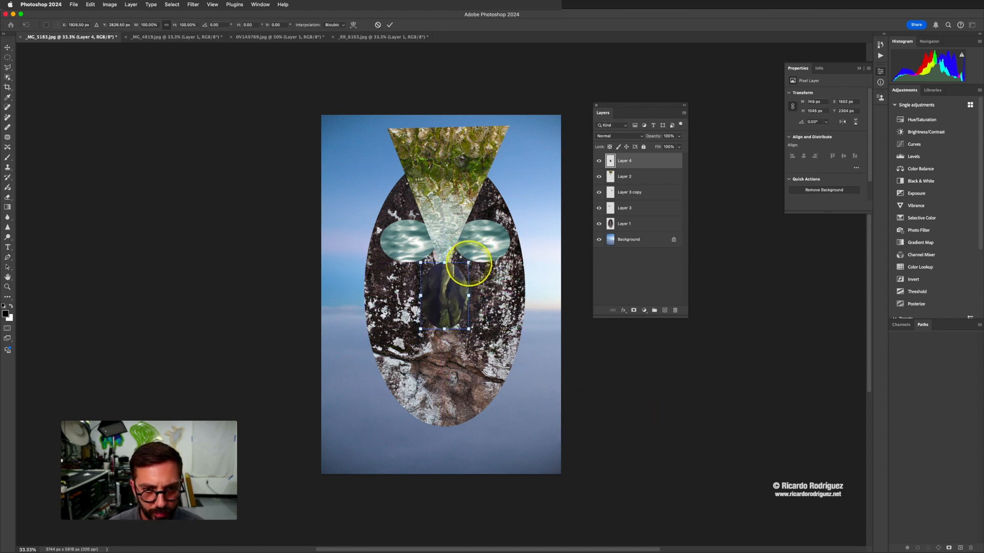
left_click_drag(468, 264, 448, 294)
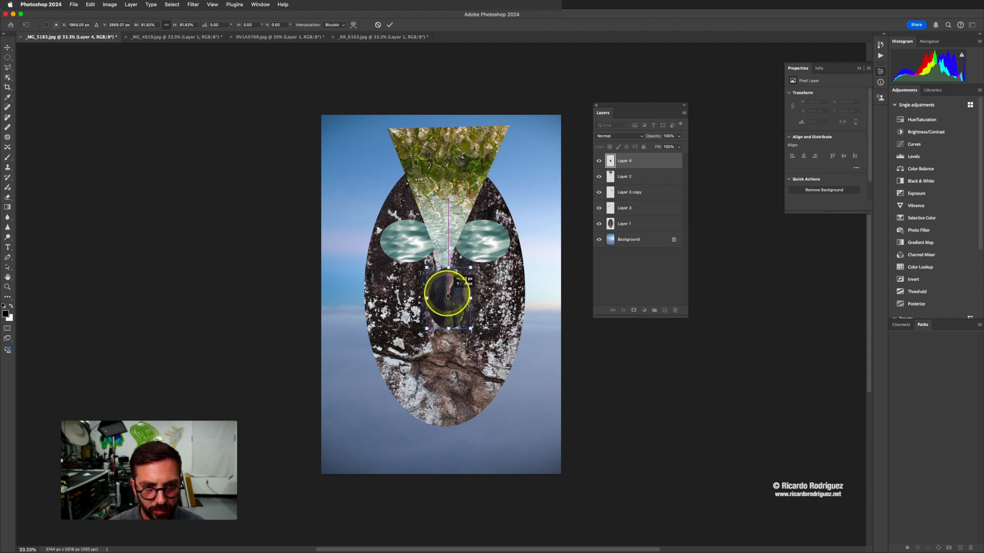
key("Return")
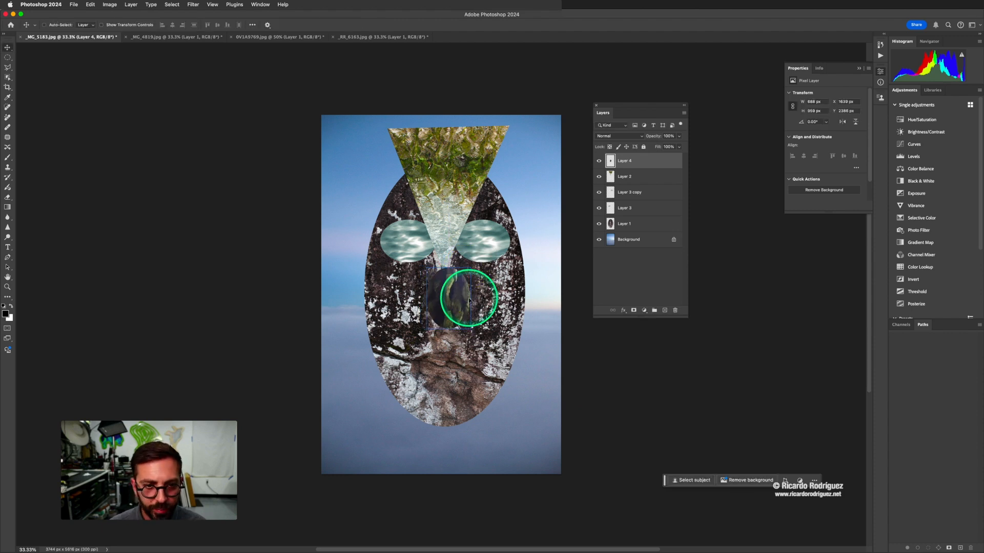
left_click_drag(469, 302, 468, 301)
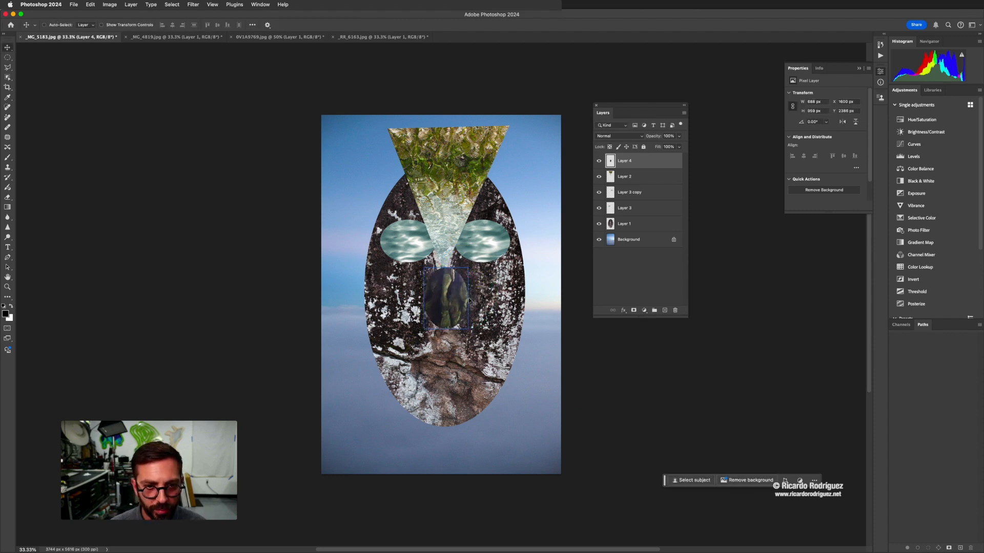
key("Left")
key("Left")
key("Left")
key("Left")
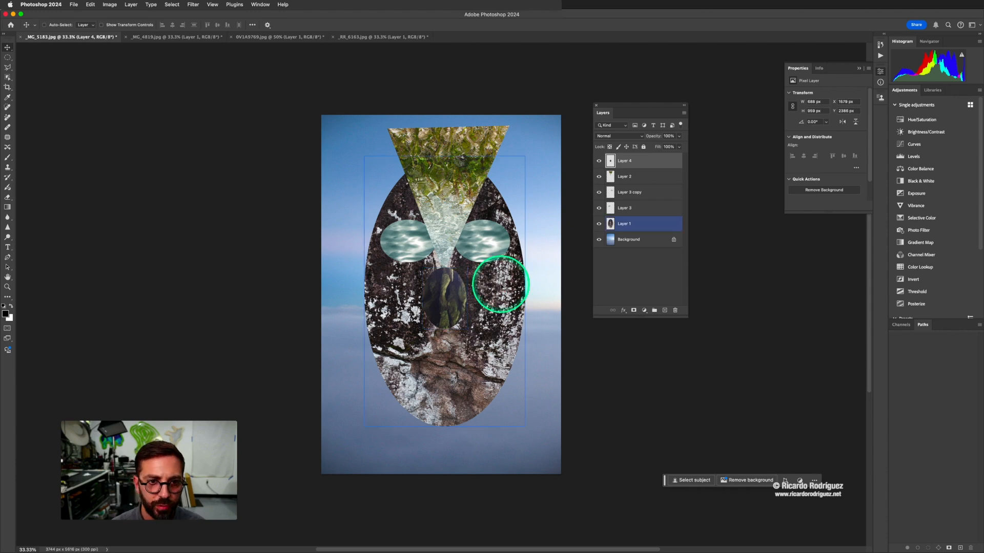
Step: Switch to Adobe Bridge and open the tyre-track photo 0V1A5073.jpg in Photoshop
key("super+Tab")
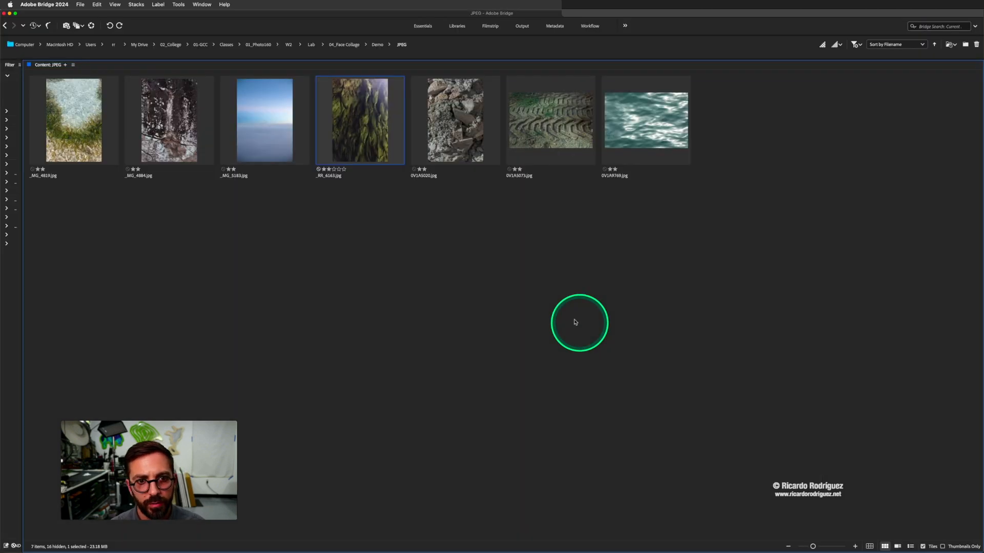
double_click(548, 134)
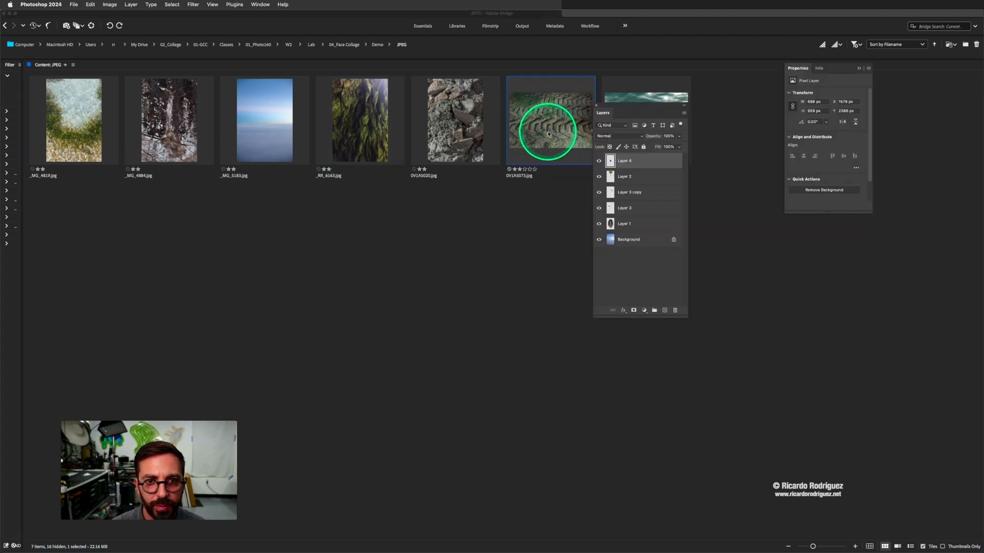
key("m")
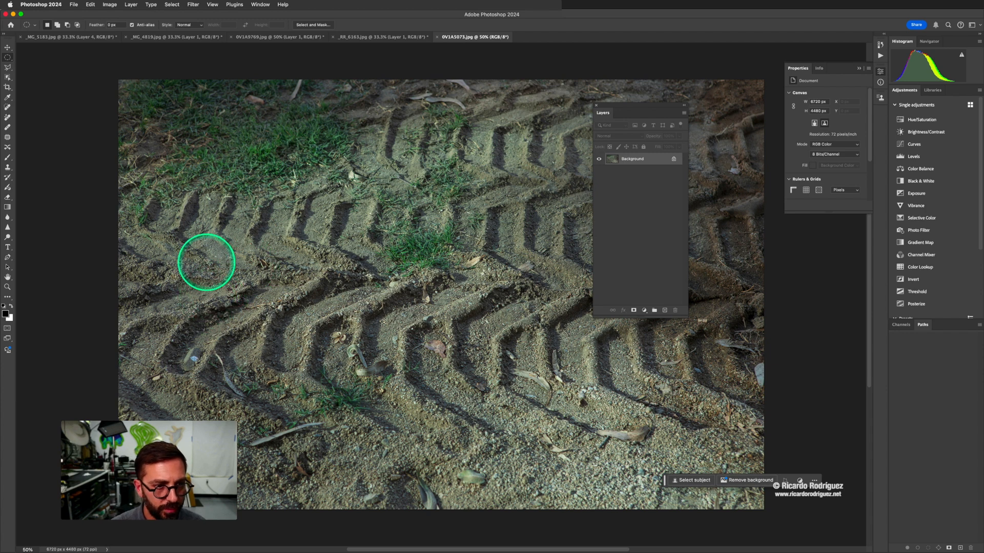
left_click_drag(246, 287, 470, 362)
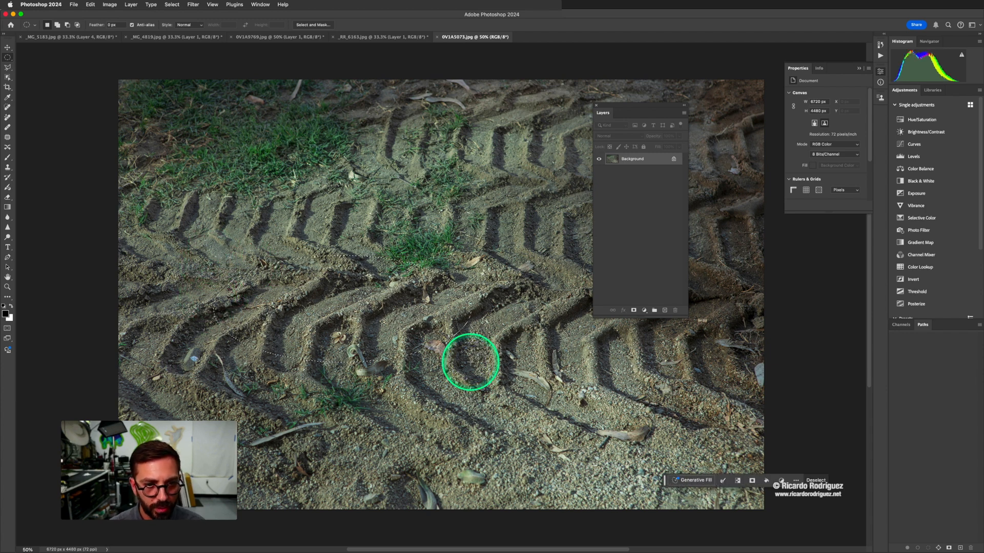
key("super+d")
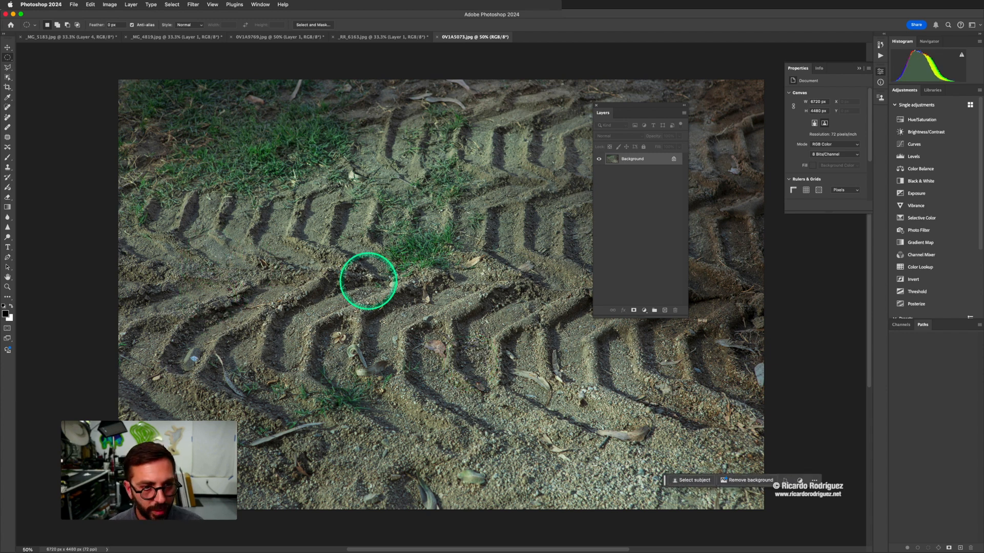
Step: Select a rectangle about 4190 by 1250 px across the tyre tracks with the Rectangular Marquee tool and copy it to a new layer
right_click(8, 58)
left_click(41, 57)
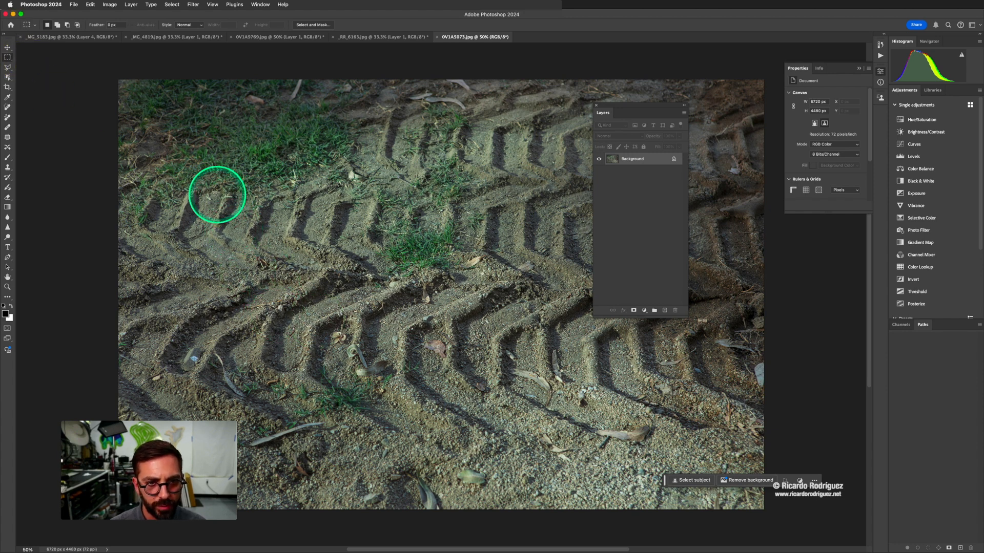
left_click_drag(216, 193, 620, 310)
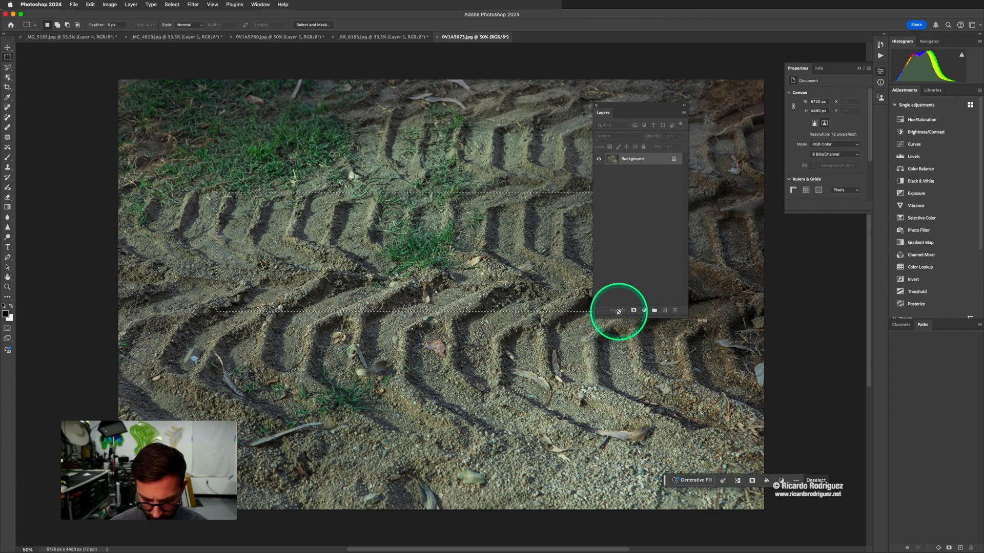
key("super+j")
Step: Move a copy of the tyre-track strip into _MG_5183.jpg below the eyes, accepting the colour profile conversion
key("v")
left_click_drag(398, 236, 453, 329)
left_click(565, 305)
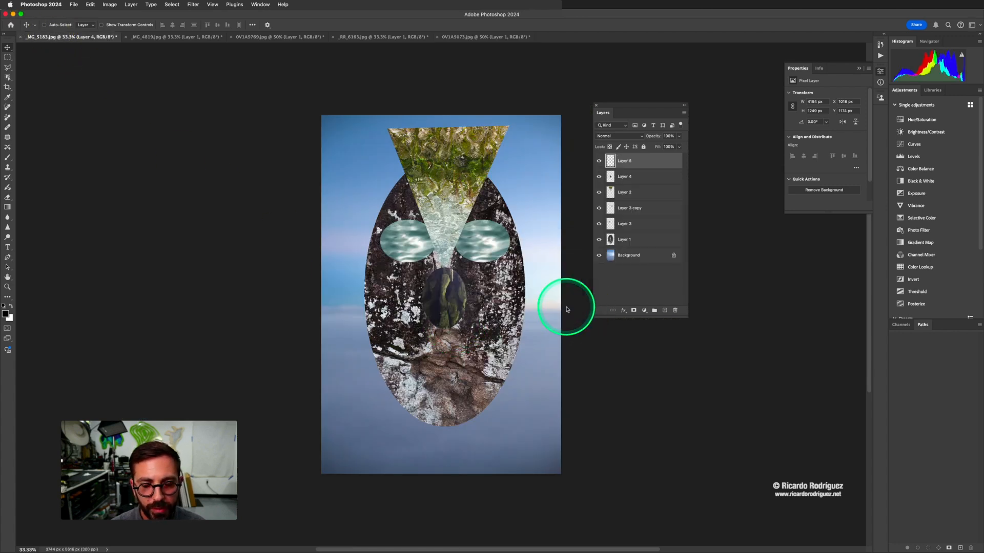
Step: Shrink and tilt the tyre-track strip to about 1830 px wide as a mouth under the nose, and raise the nose layer above it
key("super+t")
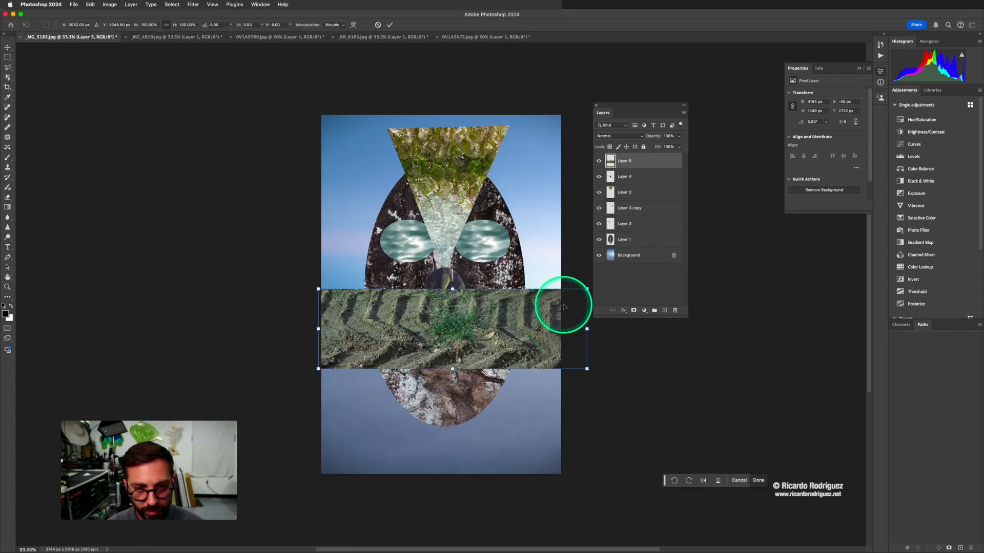
left_click_drag(589, 288, 511, 314)
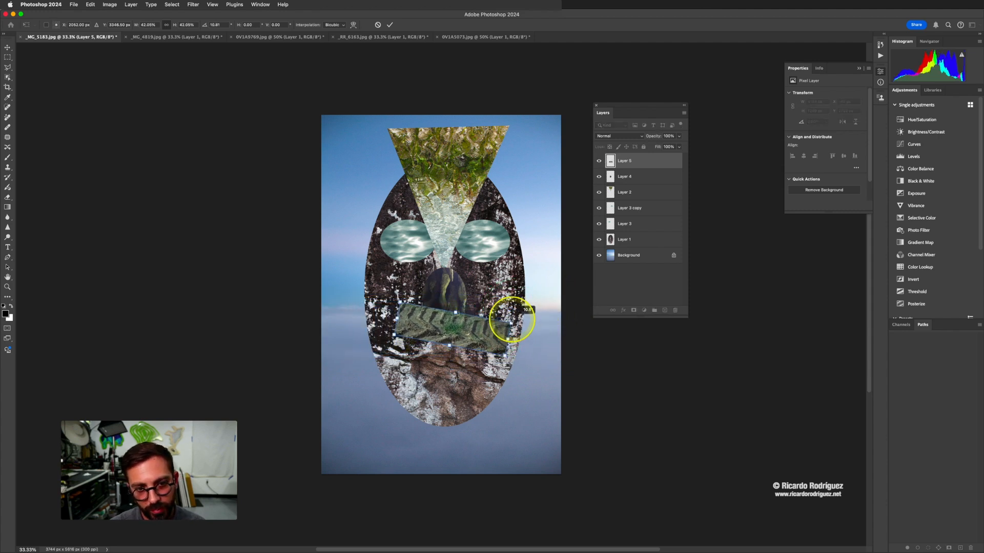
left_click_drag(451, 327, 456, 340)
key("Return")
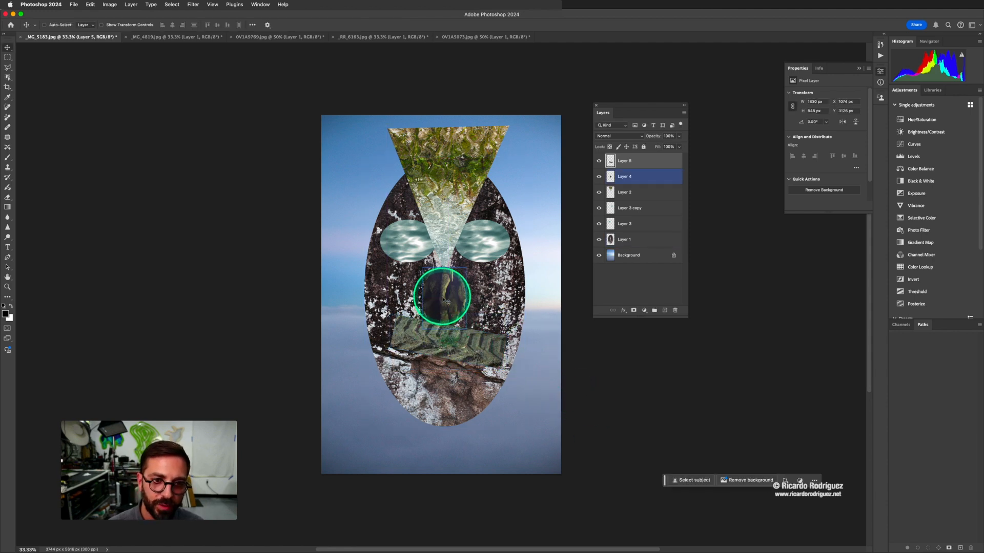
left_click(641, 177)
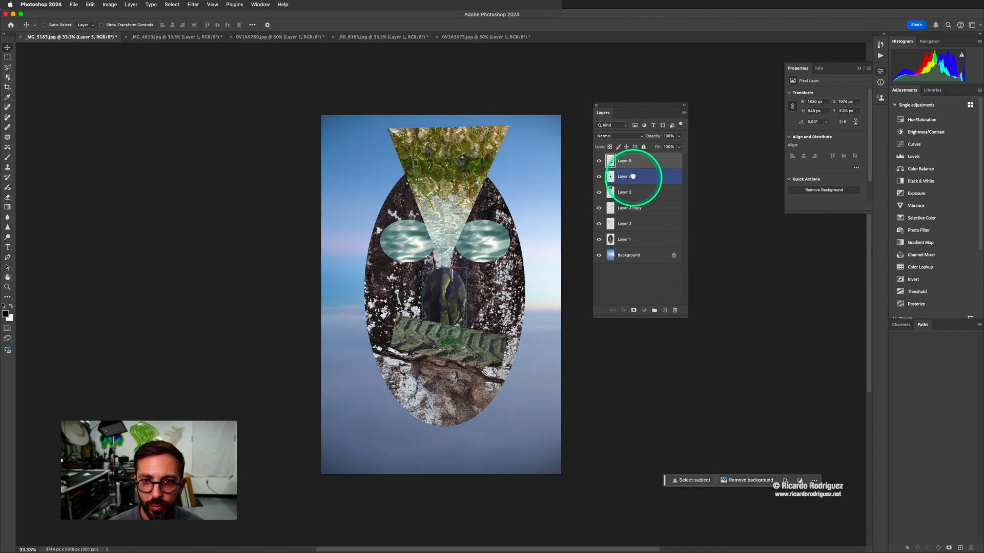
left_click_drag(638, 175, 632, 161)
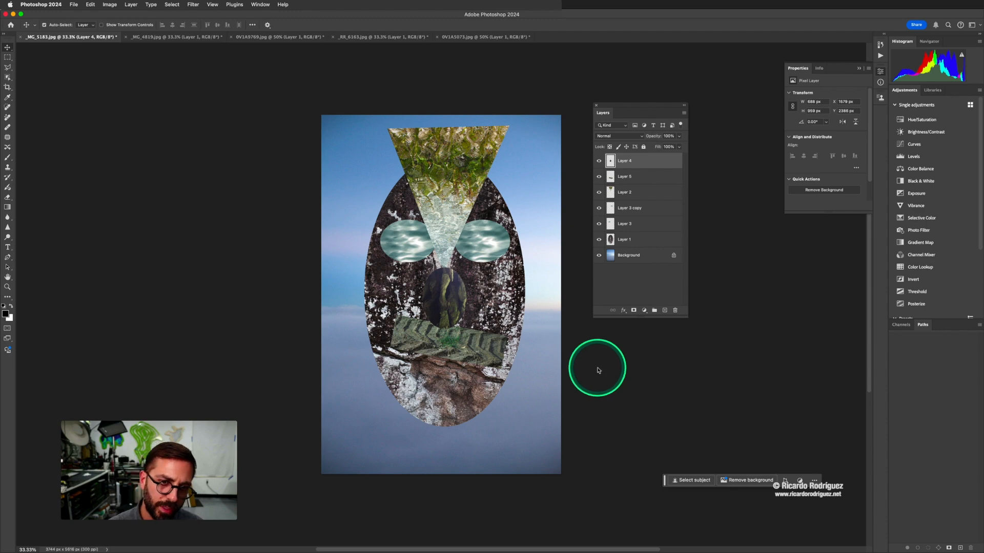
Step: Open the rubble photo 0V1A5020.jpg from Adobe Bridge in Photoshop and copy an elliptical area of about 1456 by 2284 px to a new layer
key("super+Tab")
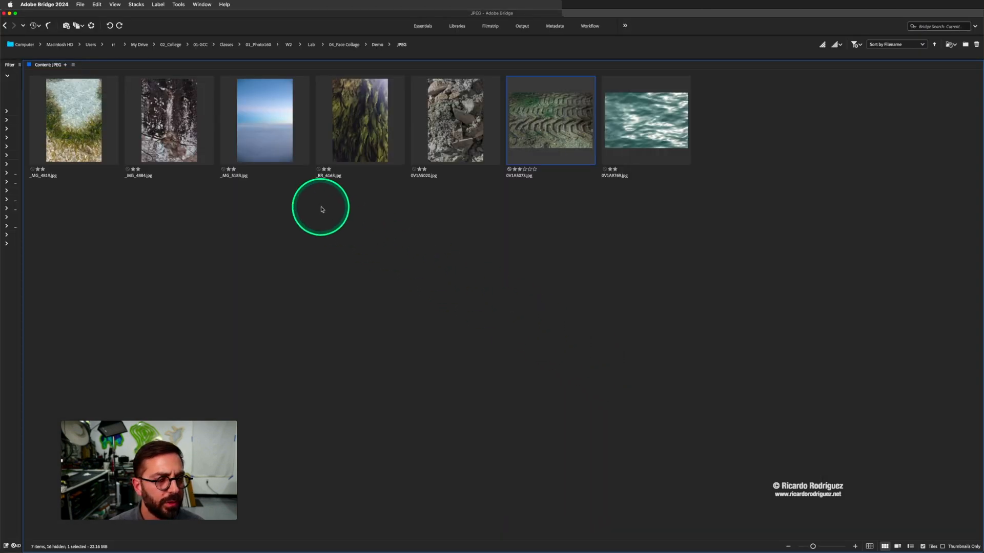
double_click(452, 139)
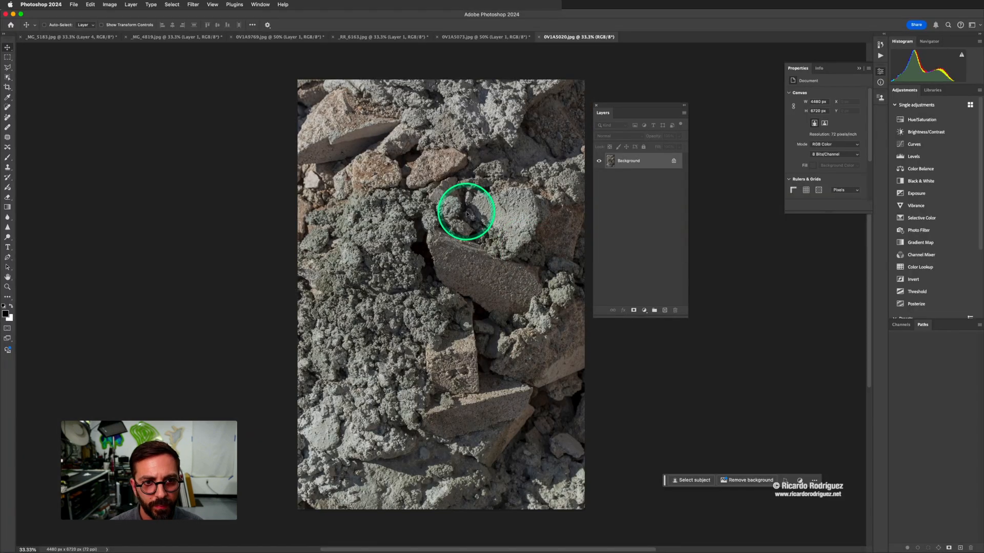
key("m")
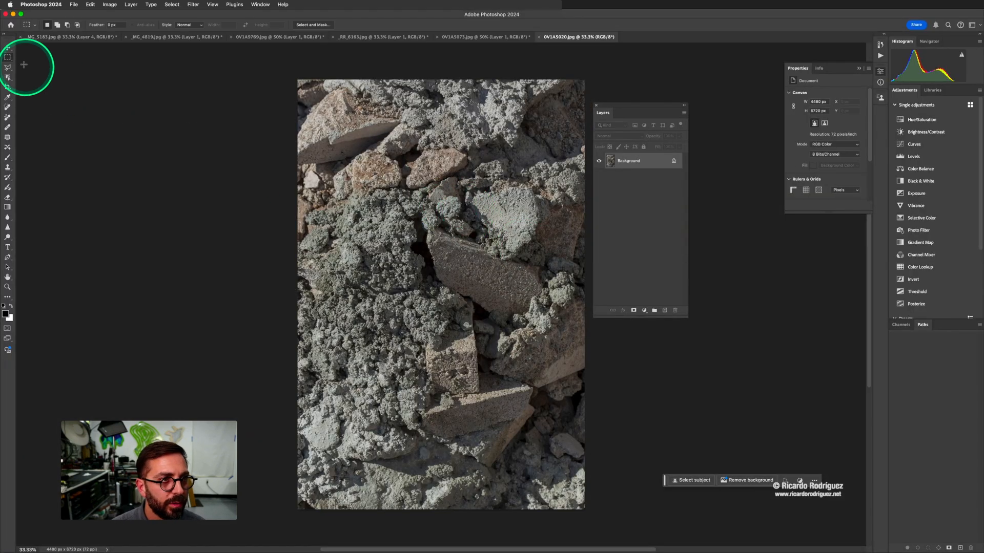
left_click_drag(8, 57, 37, 66)
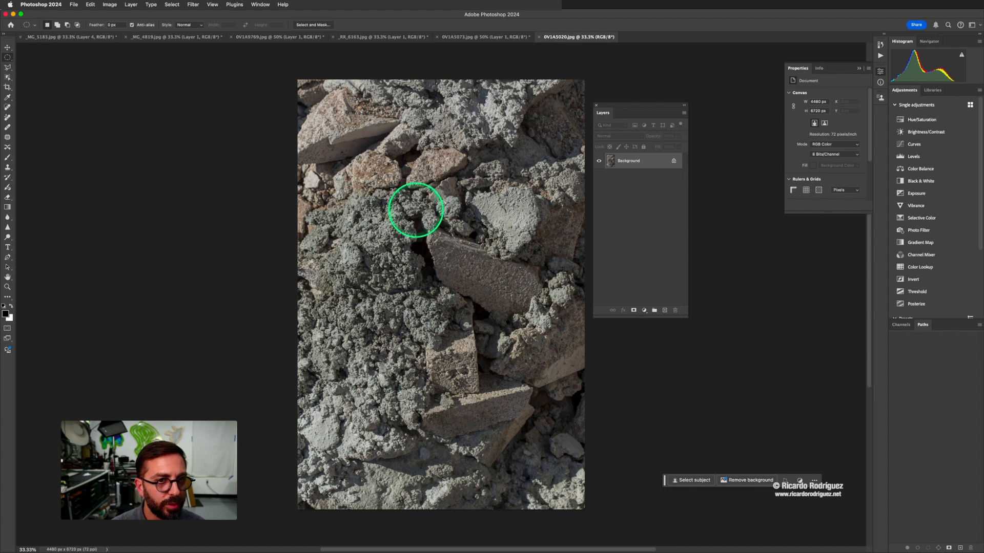
left_click_drag(369, 142, 464, 325)
key("space")
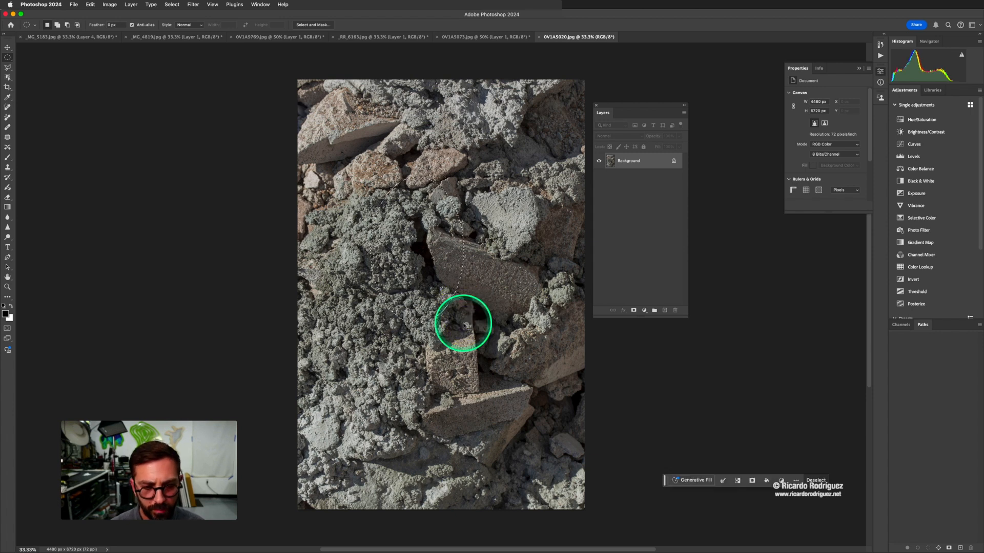
key("super+j")
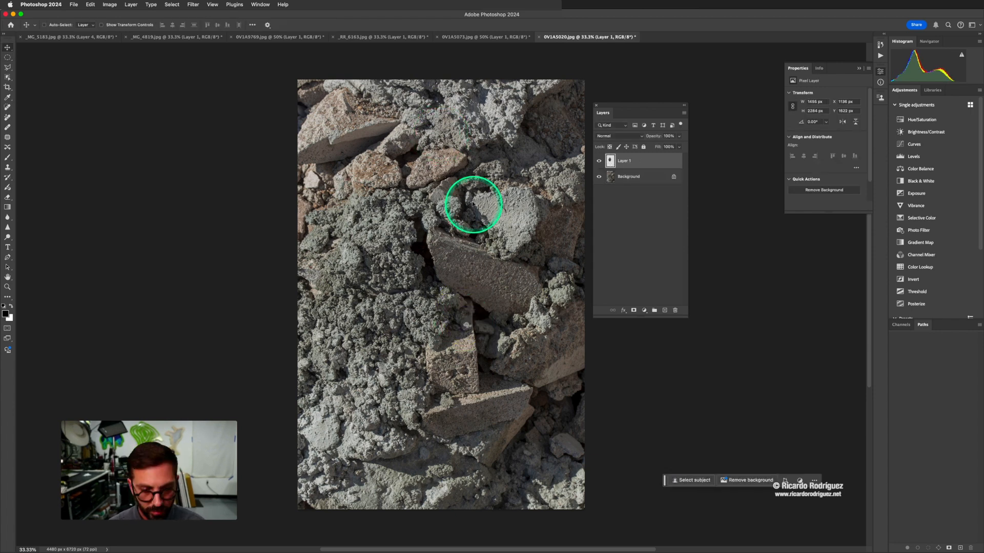
Step: Move a copy of the rubble ellipse into _MG_5183.jpg over the face, accepting the colour profile conversion
key("v")
left_click_drag(445, 242, 472, 294)
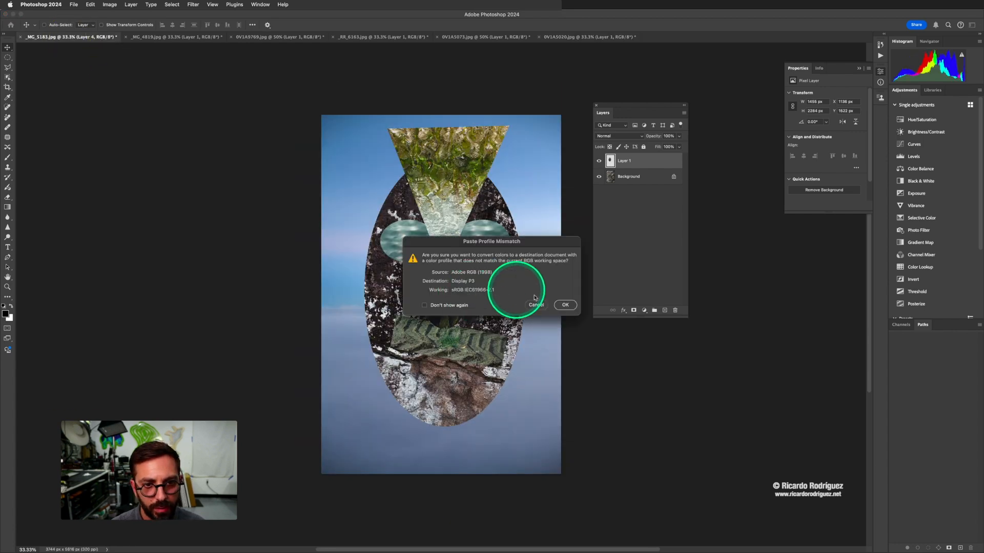
key("Return")
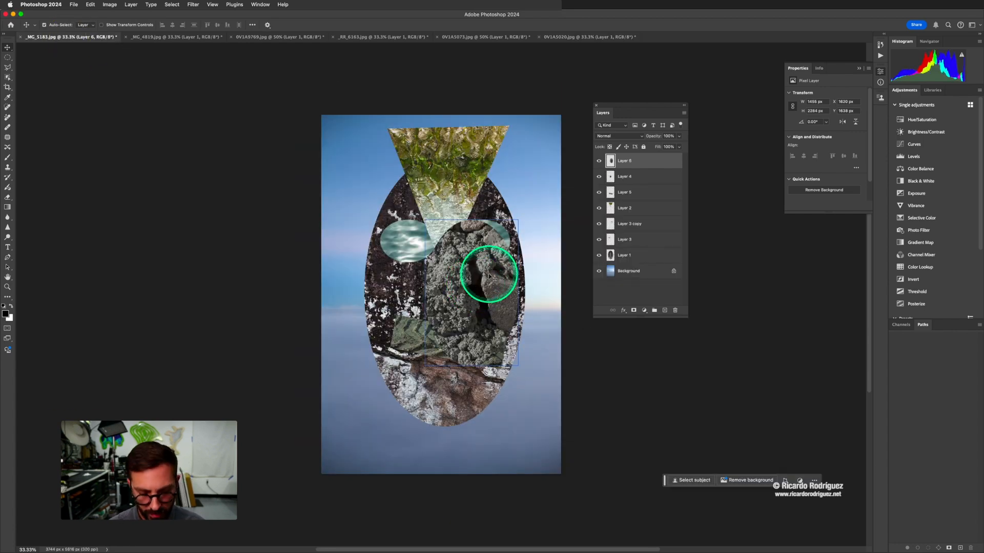
Step: Scale the rubble ellipse to about 714 by 1122 px as an ear at the head's left edge and place its layer beneath the head layer
key("super+t")
left_click_drag(518, 220, 468, 263)
left_click_drag(464, 303, 368, 257)
double_click(366, 262)
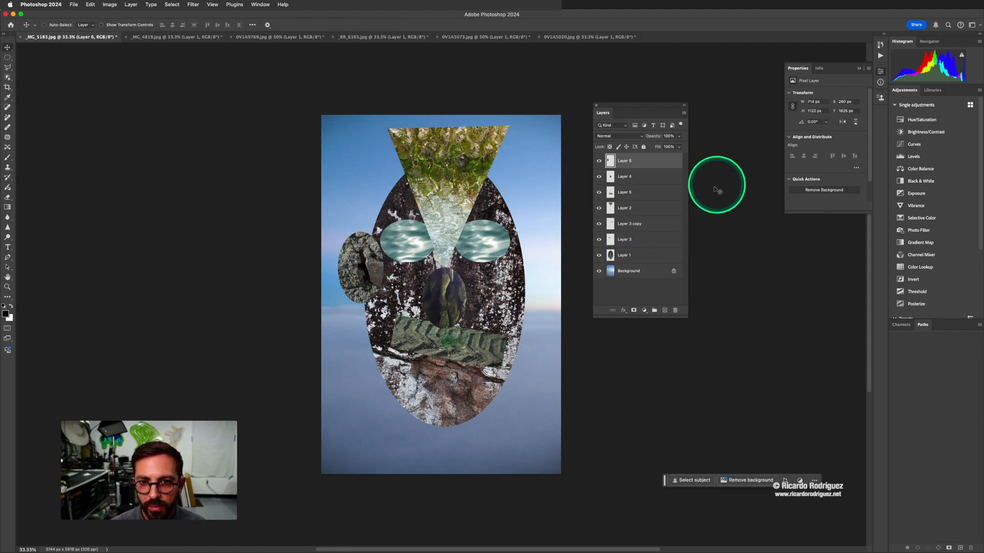
left_click_drag(635, 157, 630, 264)
Step: Duplicate the rubble ear layer and move the copy straight across to the head's right edge
left_click(405, 250, "super")
left_click(459, 264, "super")
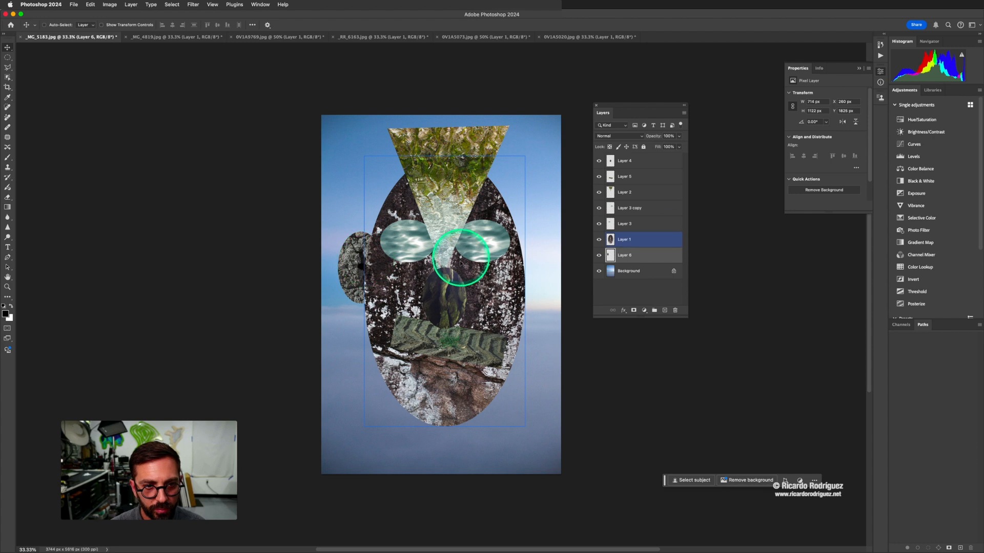
left_click(542, 269, "super")
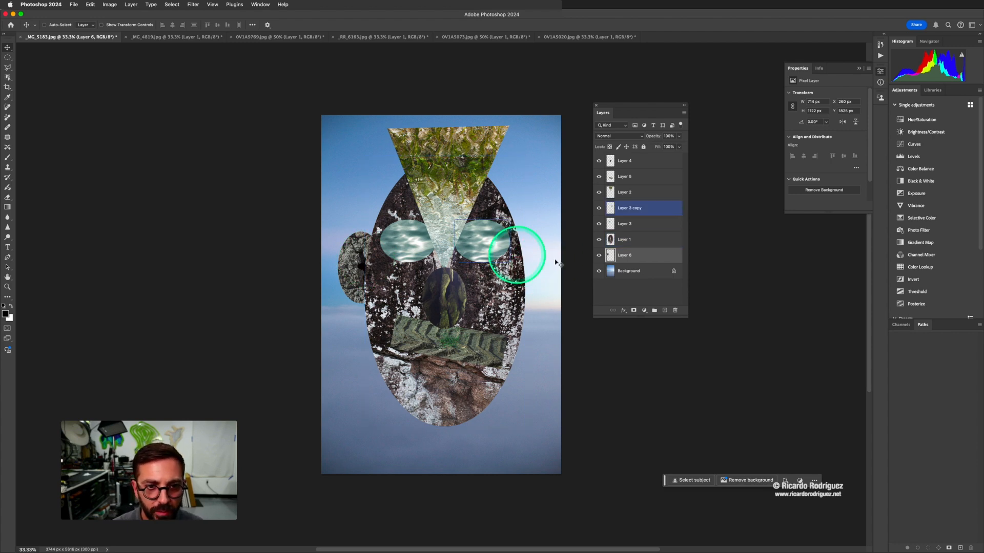
key("super+j")
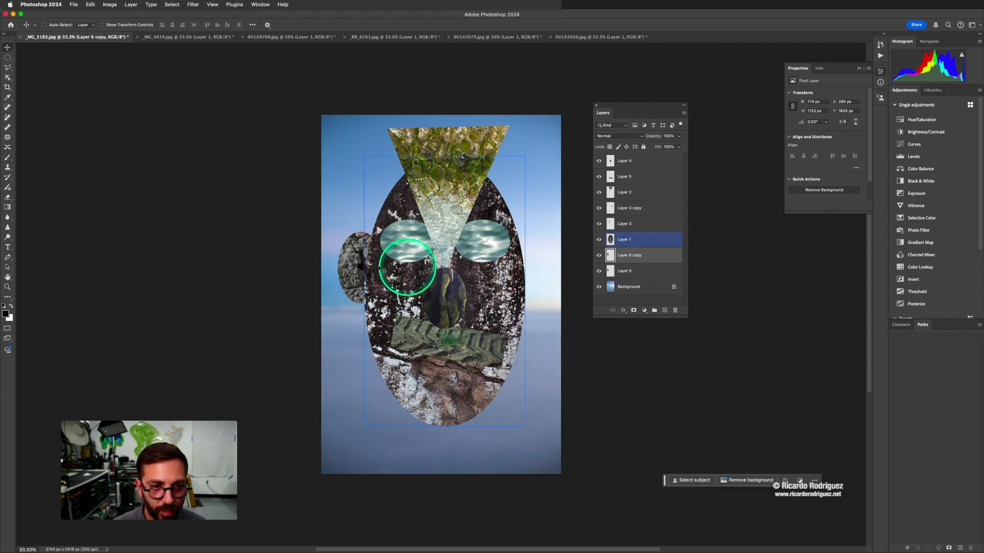
left_click_drag(356, 259, 527, 263)
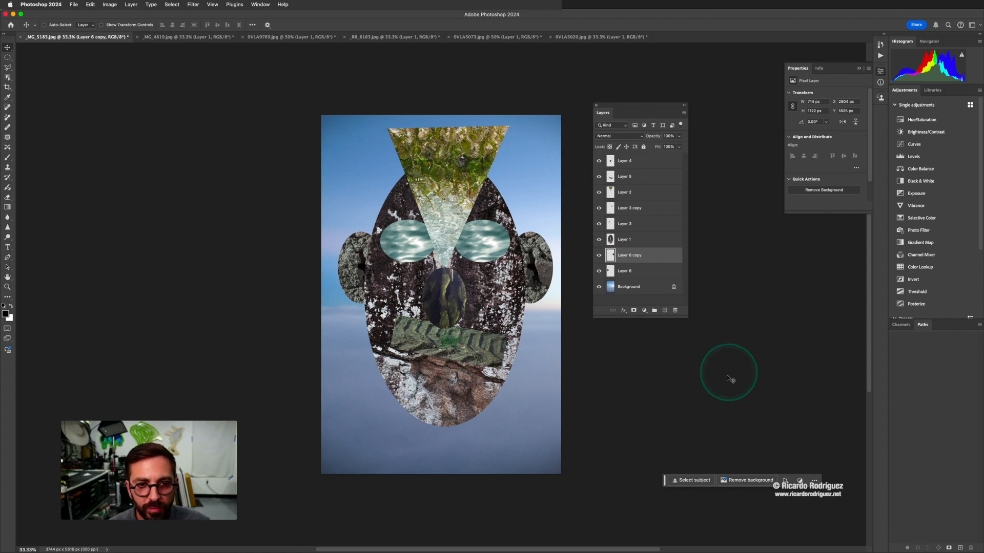
left_click(439, 293, "super")
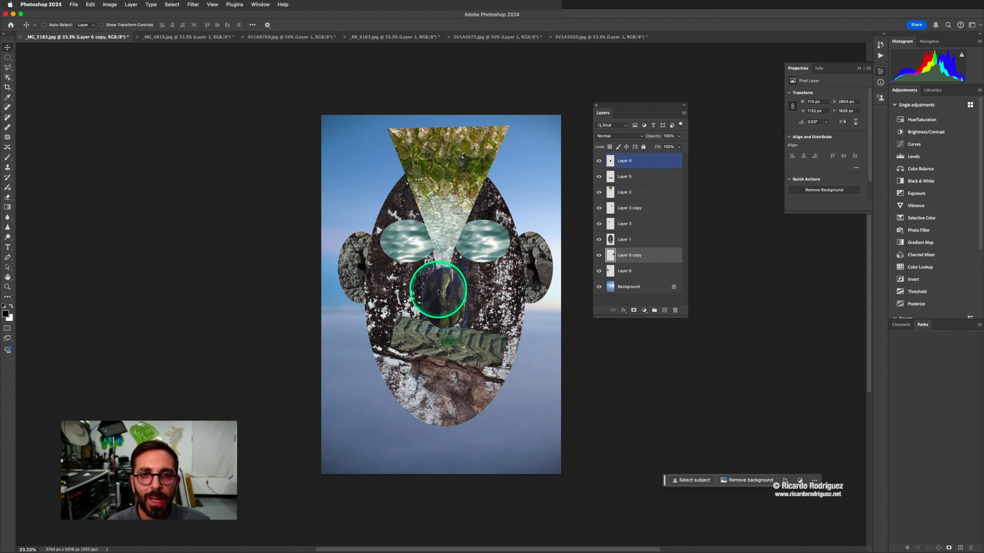